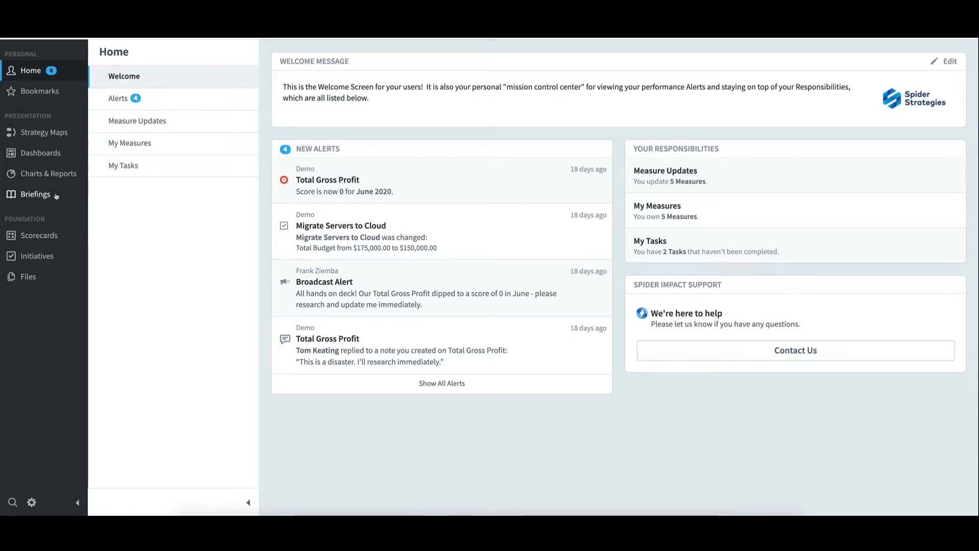
# Open the briefings of the Mobileworld Inc. organization and start presenting the Monthly Staff Meeting briefing
pyautogui.click(57, 196)
pyautogui.click(82, 125)
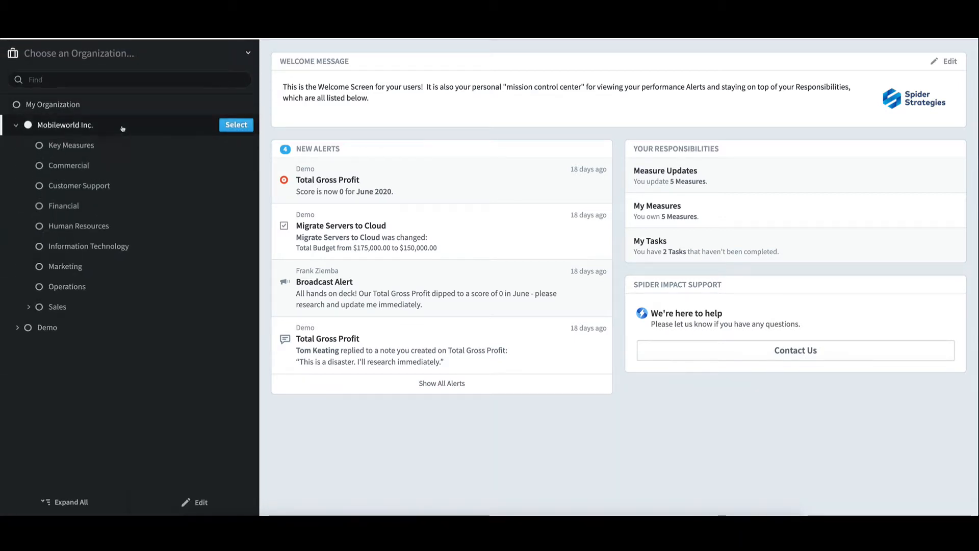
pyautogui.click(236, 125)
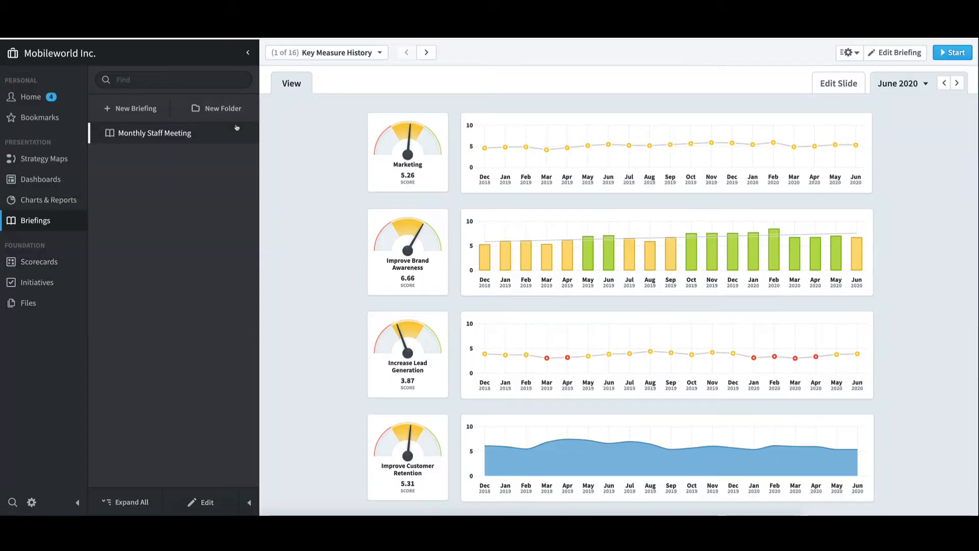
pyautogui.click(962, 53)
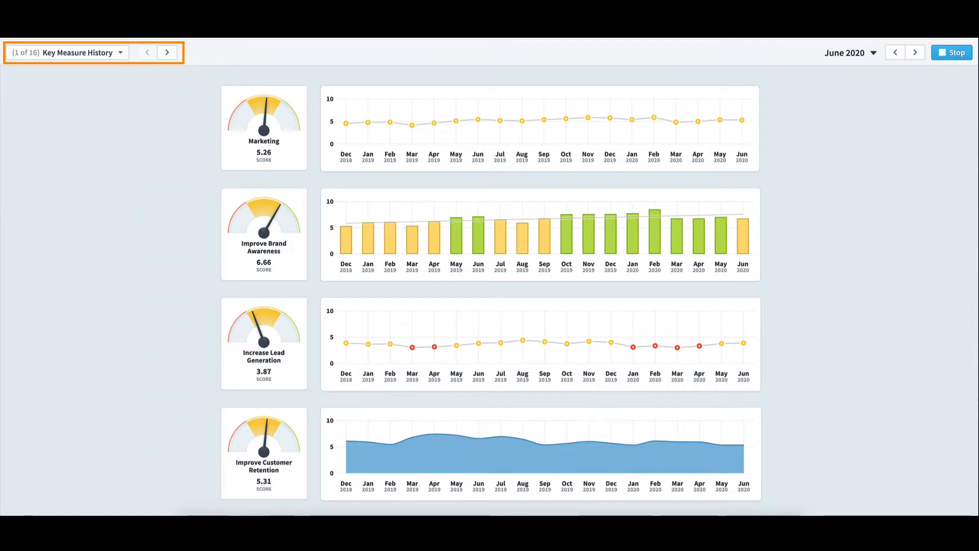
# Advance through the briefing to the Call Center Key Measures slide, and jump directly to the Sales Report slide
pyautogui.click(175, 57)
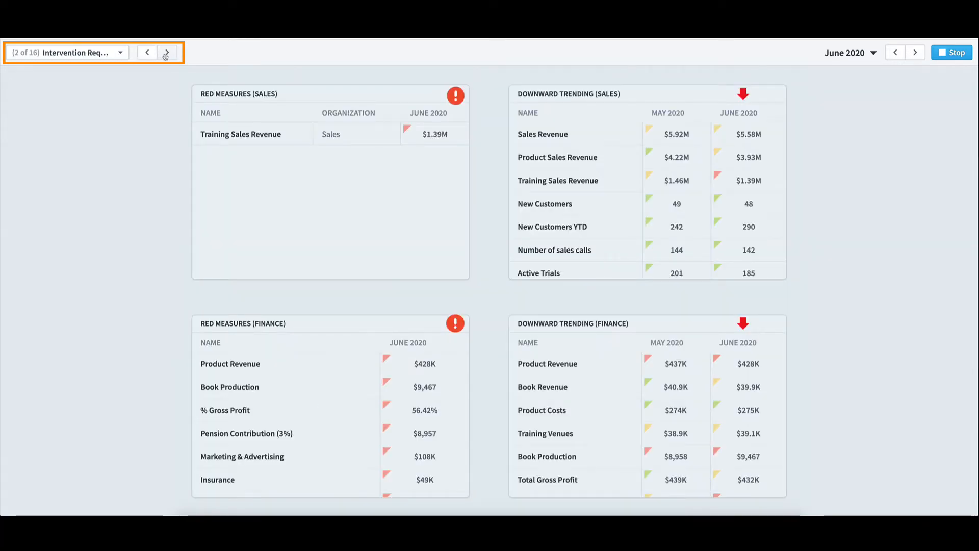
pyautogui.click(165, 53)
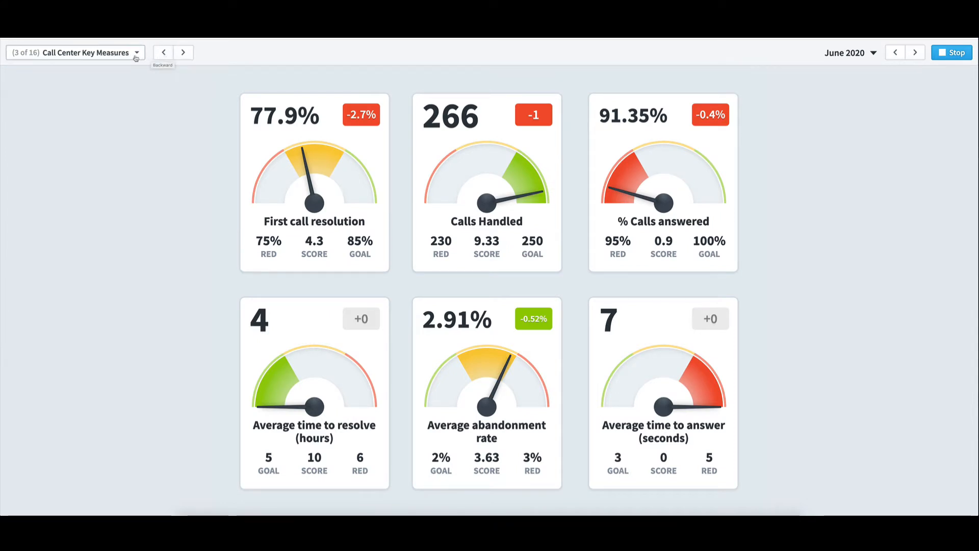
pyautogui.click(108, 56)
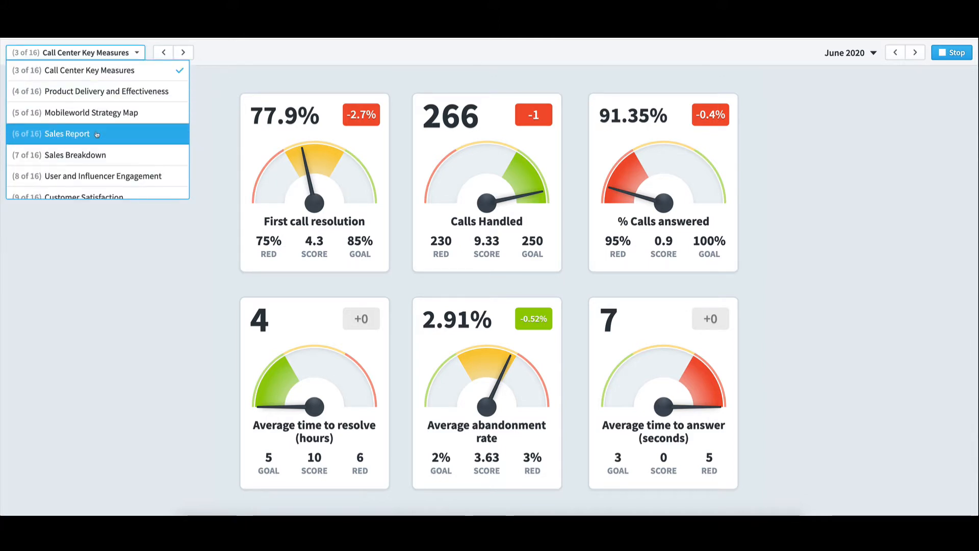
pyautogui.click(97, 134)
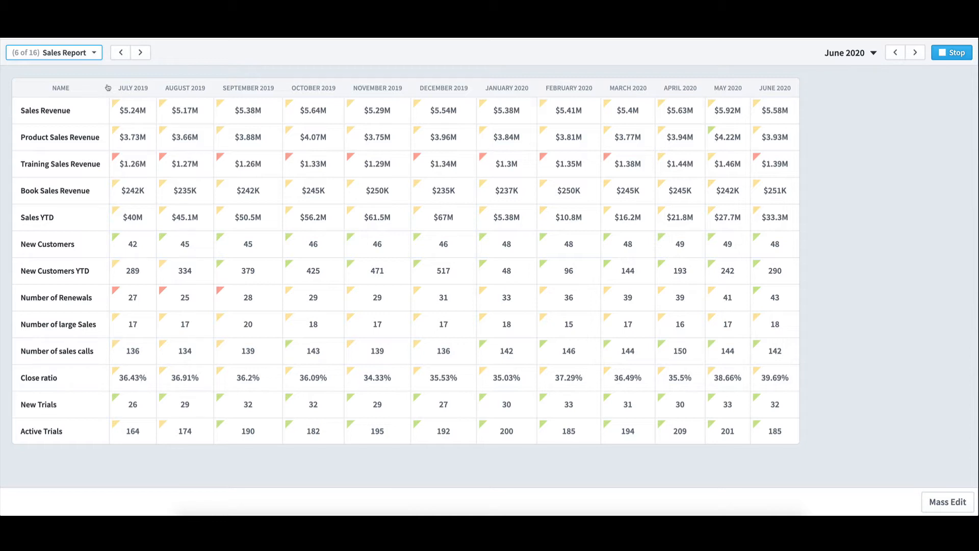
# Drill into the Sales Revenue measure from the Sales Report slide and resume the briefing at that slide
pyautogui.click(65, 105)
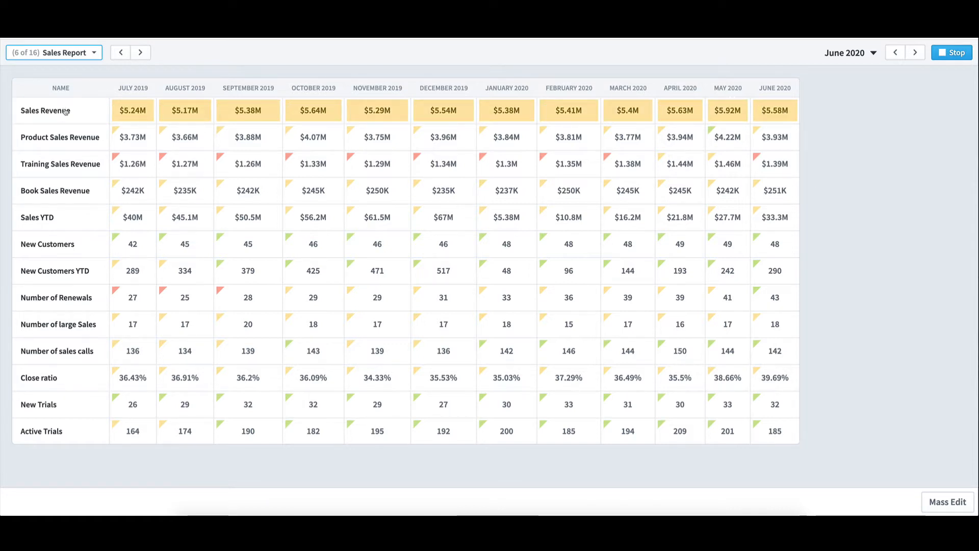
pyautogui.click(65, 111)
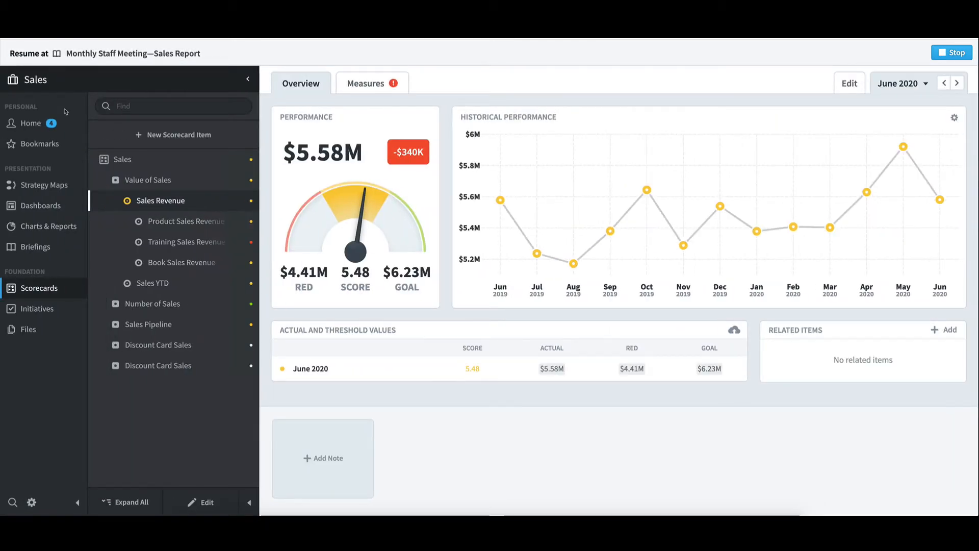
pyautogui.click(129, 57)
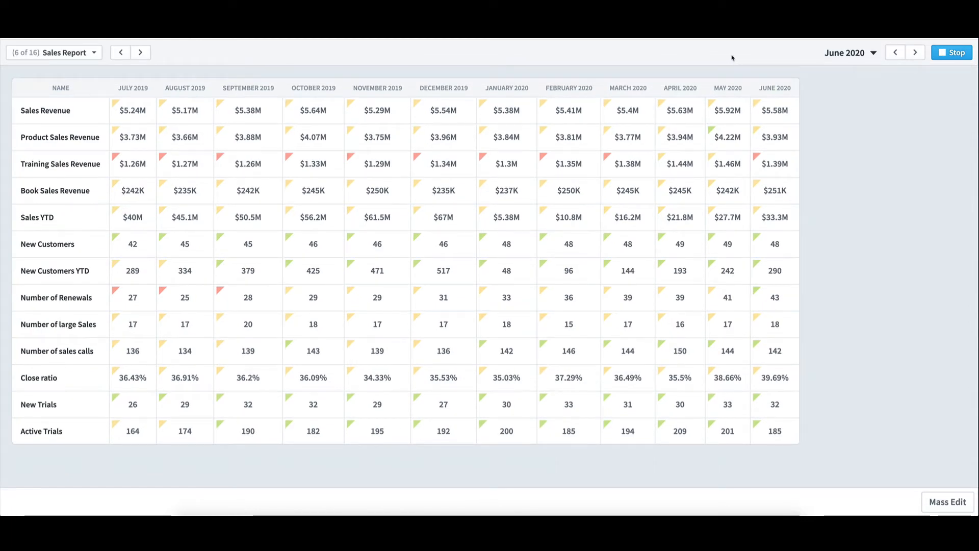
# Stop the briefing presentation and switch the organization to Mobileworld Inc
pyautogui.click(963, 53)
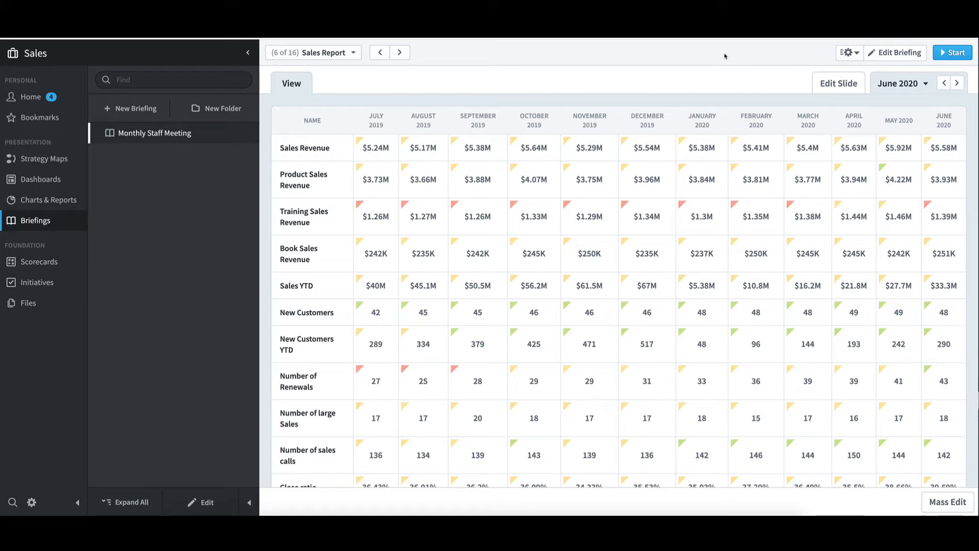
pyautogui.click(186, 56)
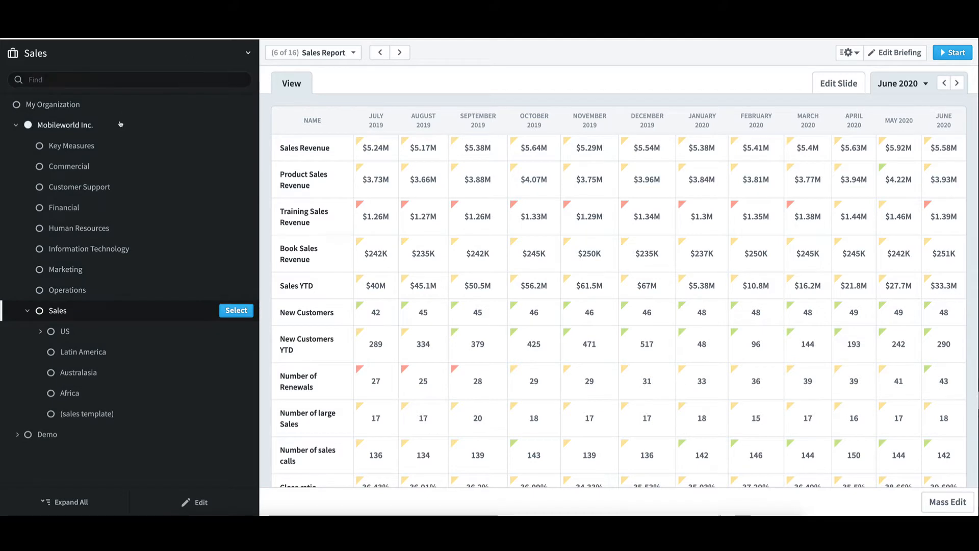
pyautogui.moveTo(119, 127)
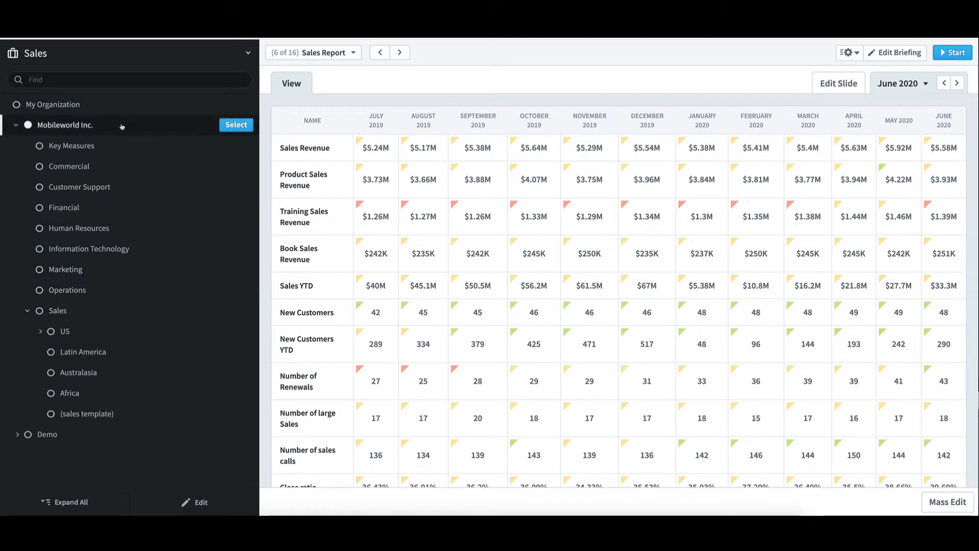
pyautogui.click(236, 125)
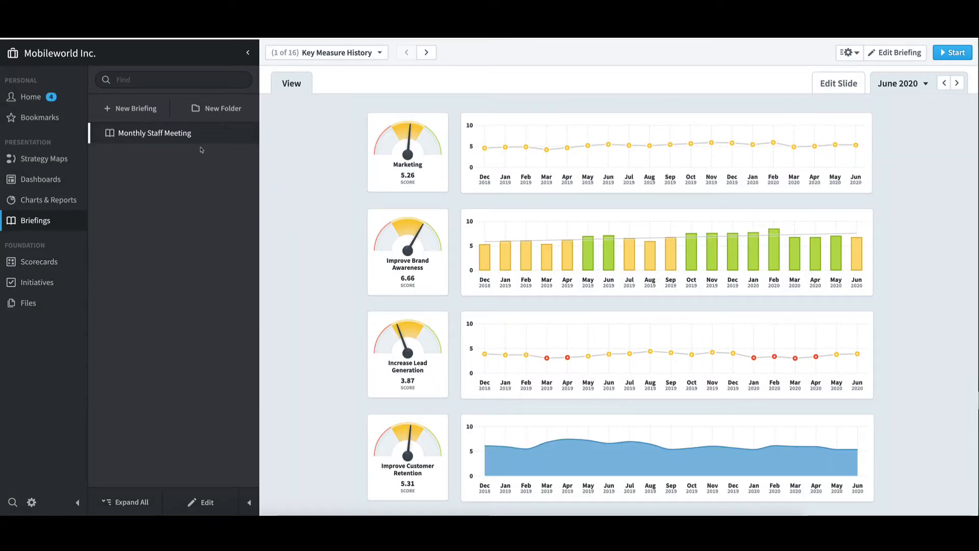
# Create a new briefing named Training in Mobileworld Inc
pyautogui.click(156, 111)
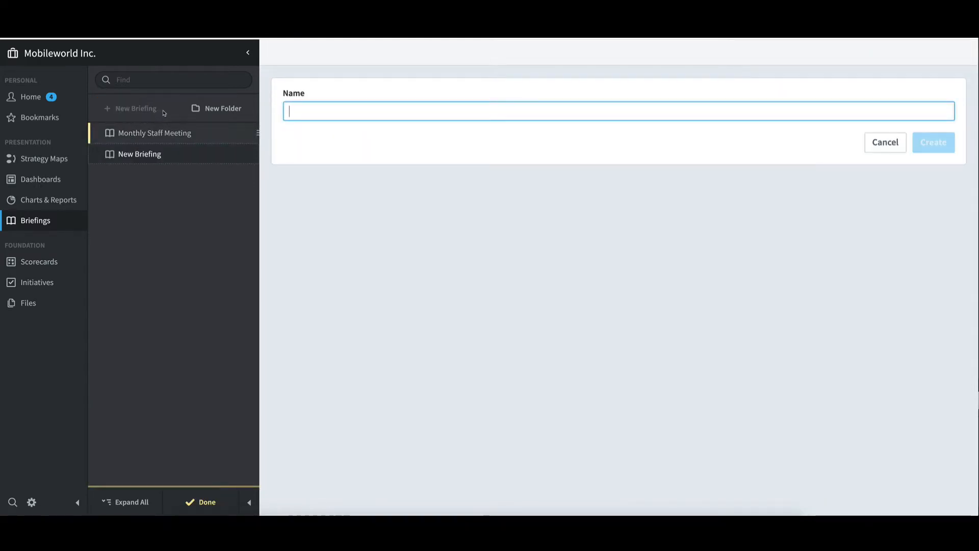
pyautogui.write('Tra')
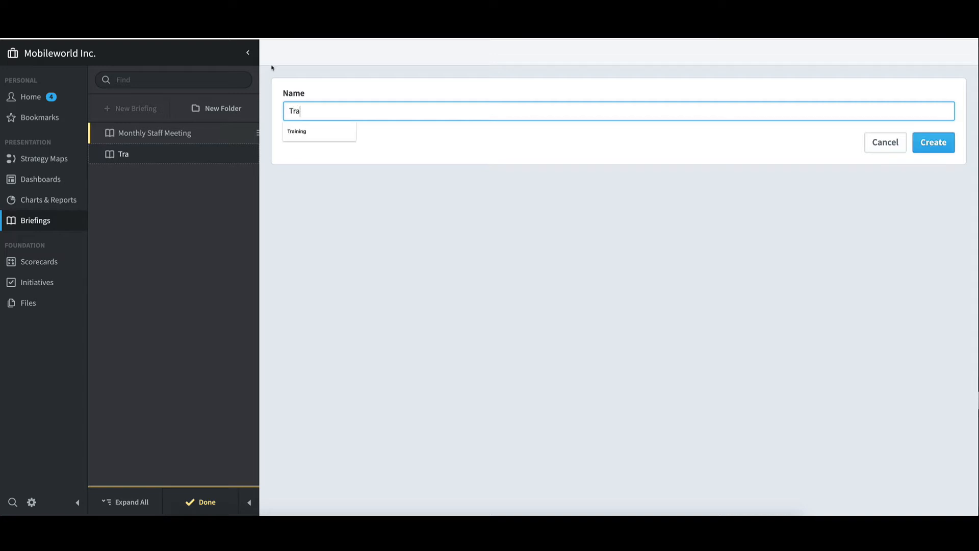
pyautogui.click(308, 137)
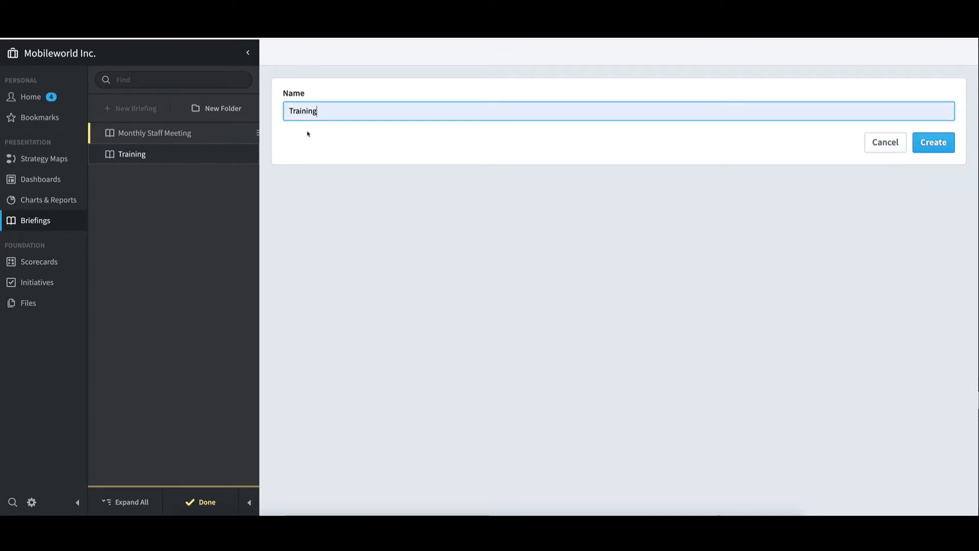
pyautogui.click(945, 146)
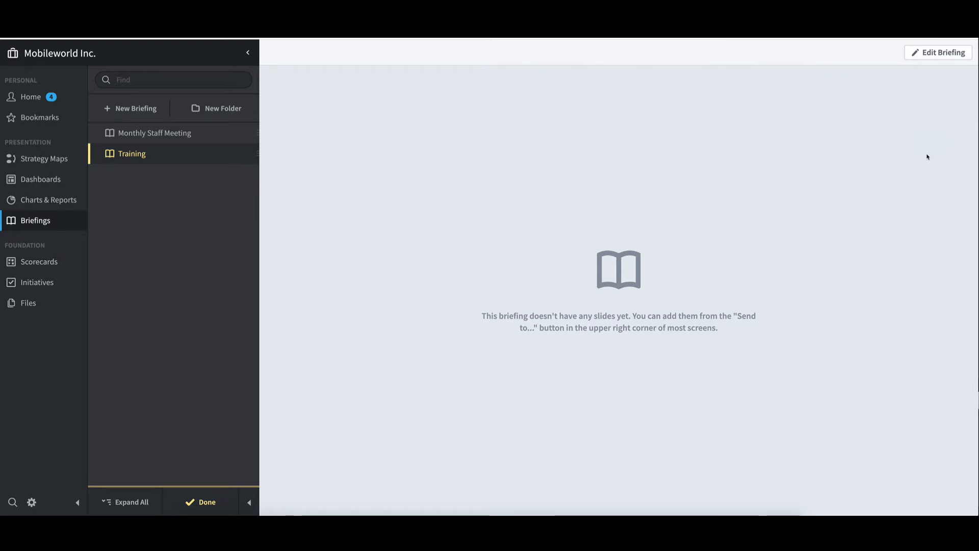
# Send the Mobileworld Strategy Map to the Training briefing as a slide, keeping its default name and the current period
pyautogui.click(62, 160)
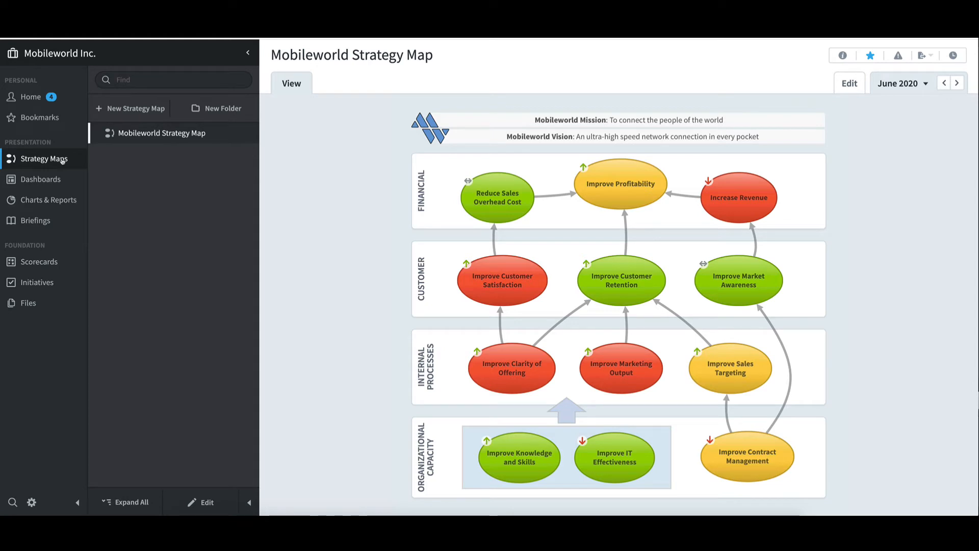
pyautogui.click(932, 58)
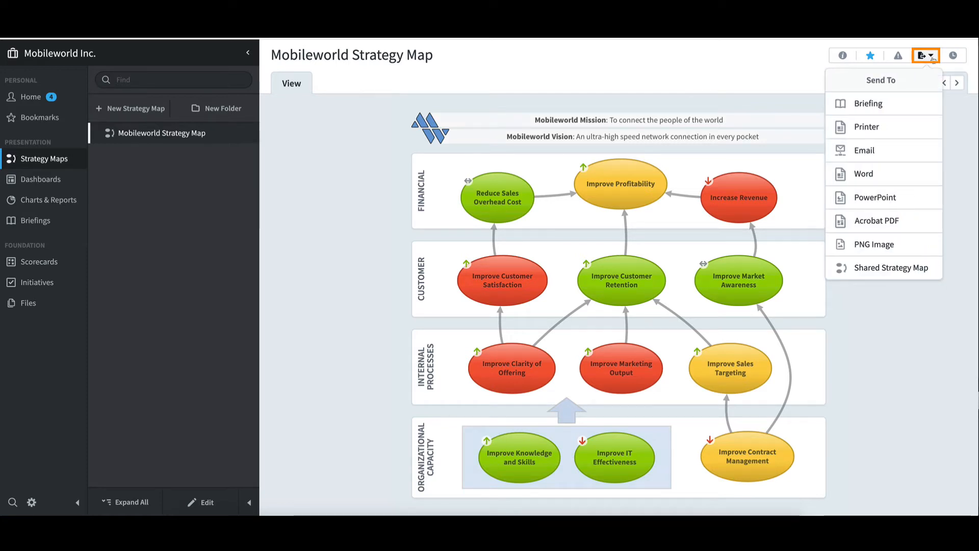
pyautogui.click(920, 106)
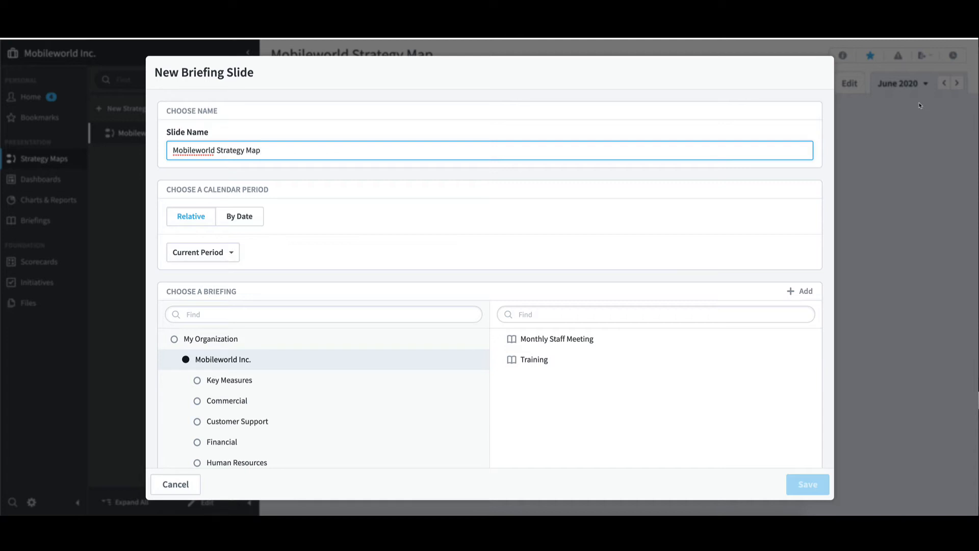
pyautogui.click(561, 366)
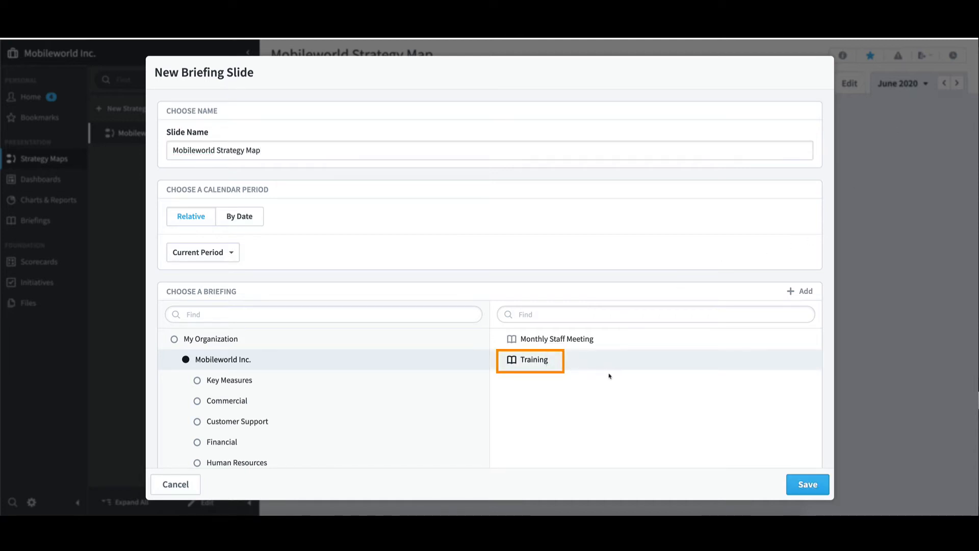
pyautogui.click(821, 486)
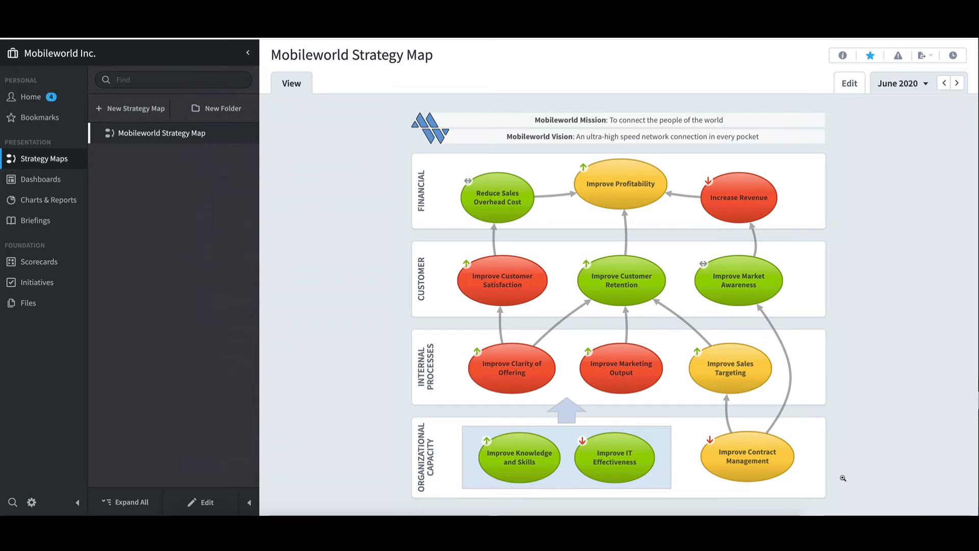
# Send the Key Measure History dashboard to the Training briefing as a new slide for the current period
pyautogui.click(57, 183)
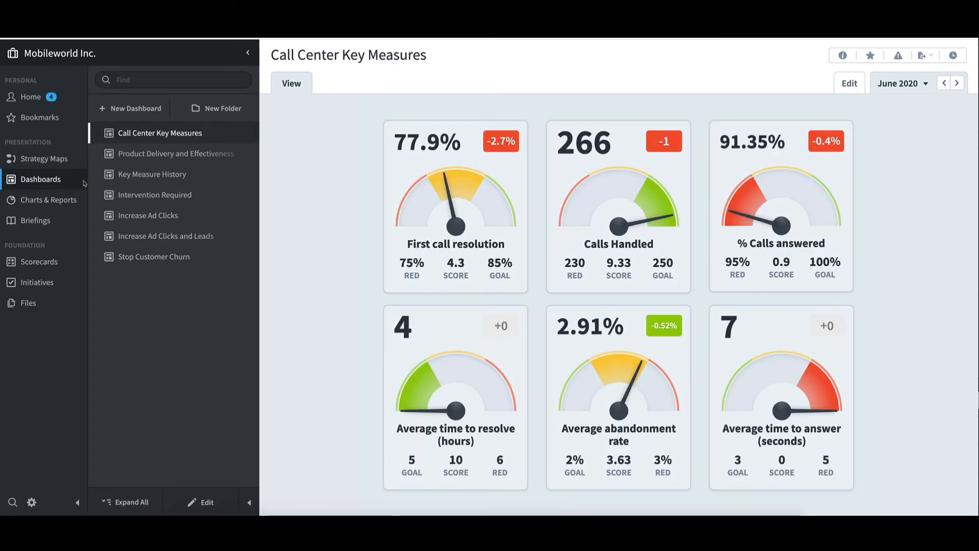
pyautogui.click(148, 175)
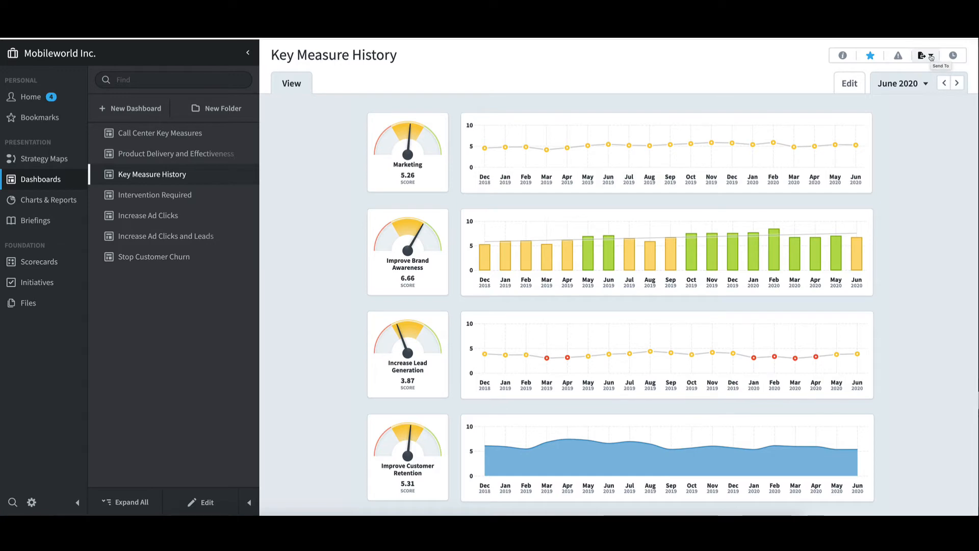
pyautogui.click(931, 58)
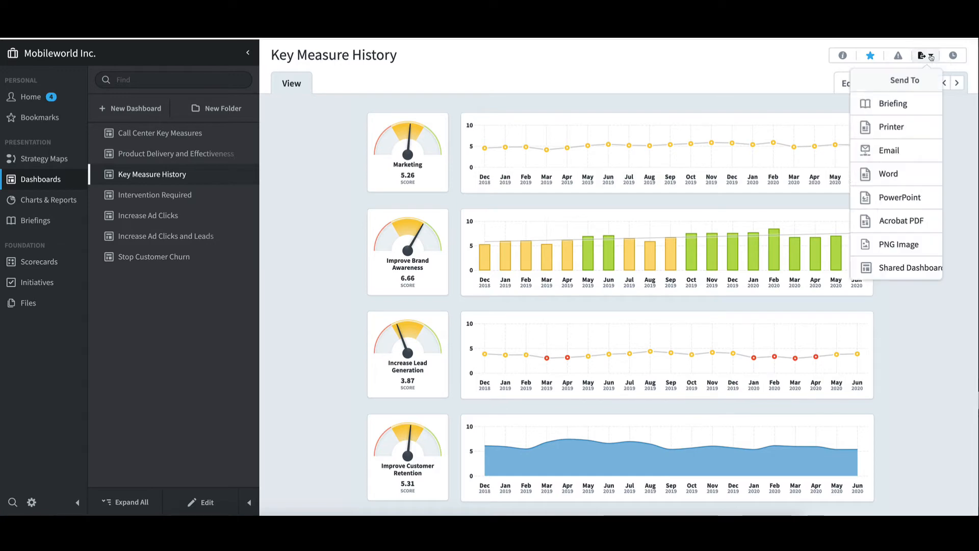
pyautogui.click(906, 105)
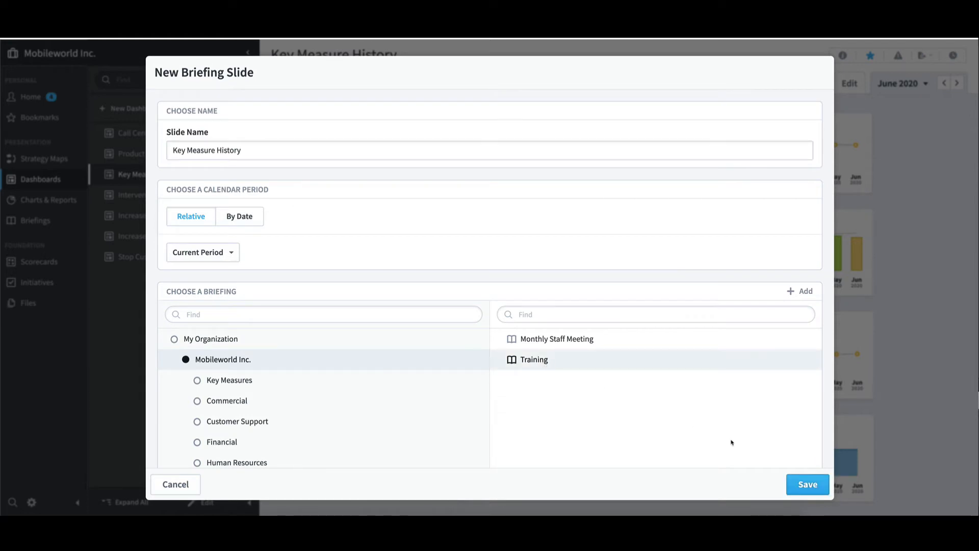
pyautogui.click(806, 485)
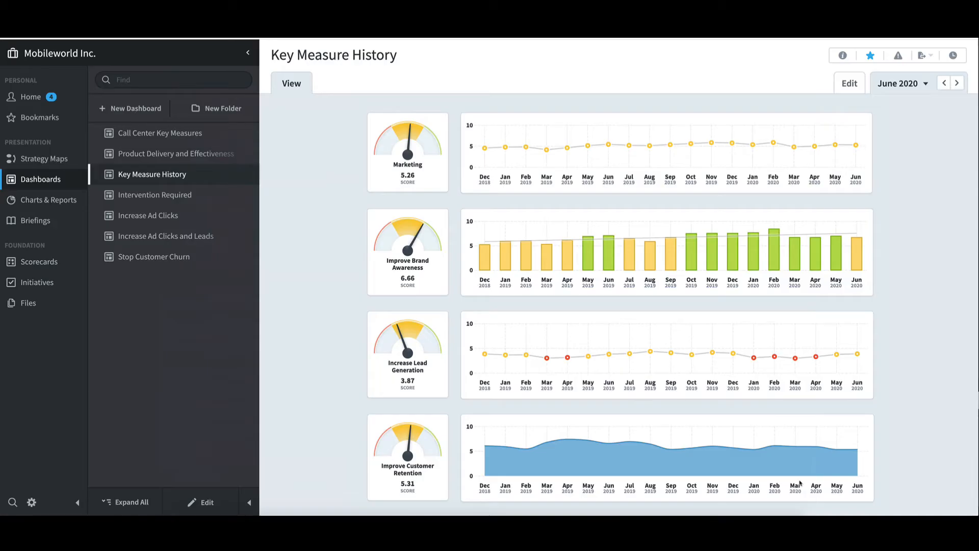
# Send the Financial Overview report to the Training briefing as a new slide for the current period
pyautogui.click(71, 202)
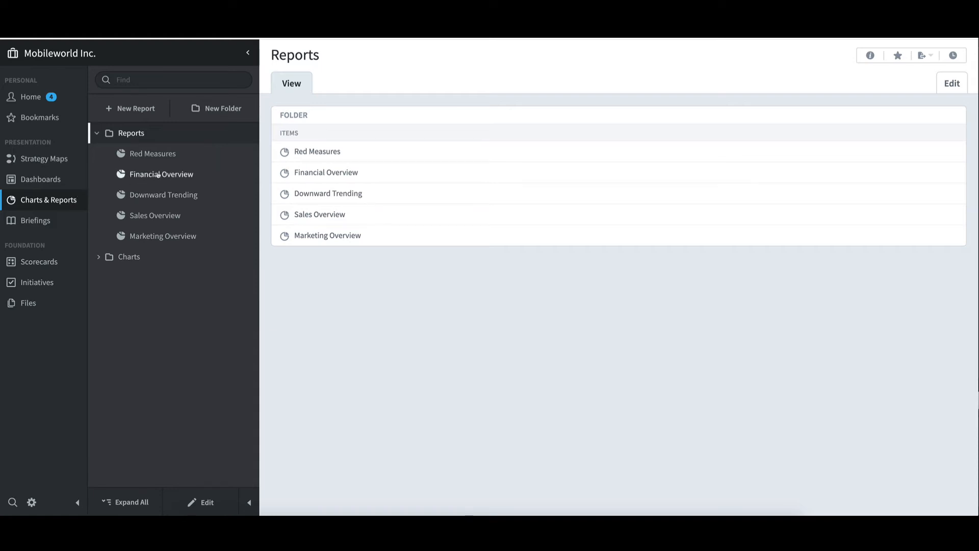
pyautogui.click(158, 175)
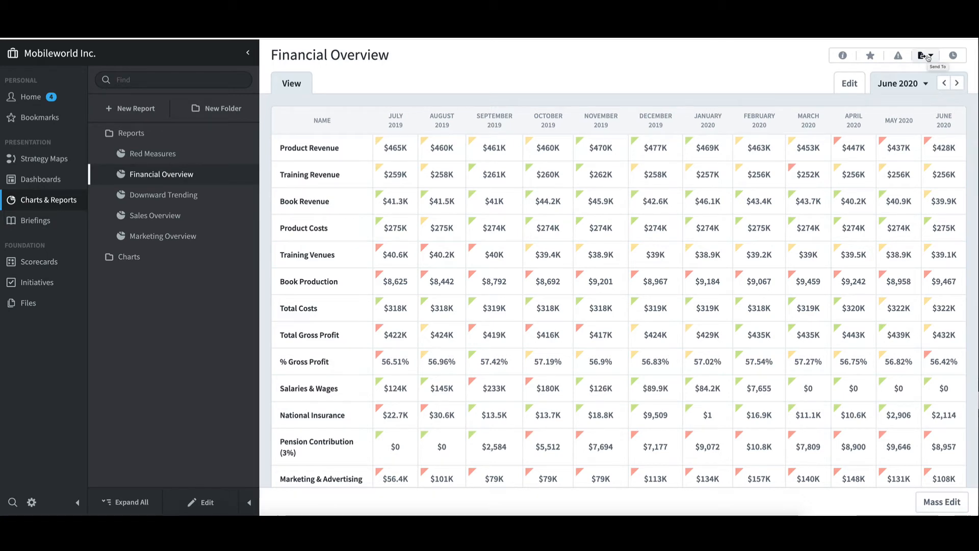
pyautogui.click(927, 57)
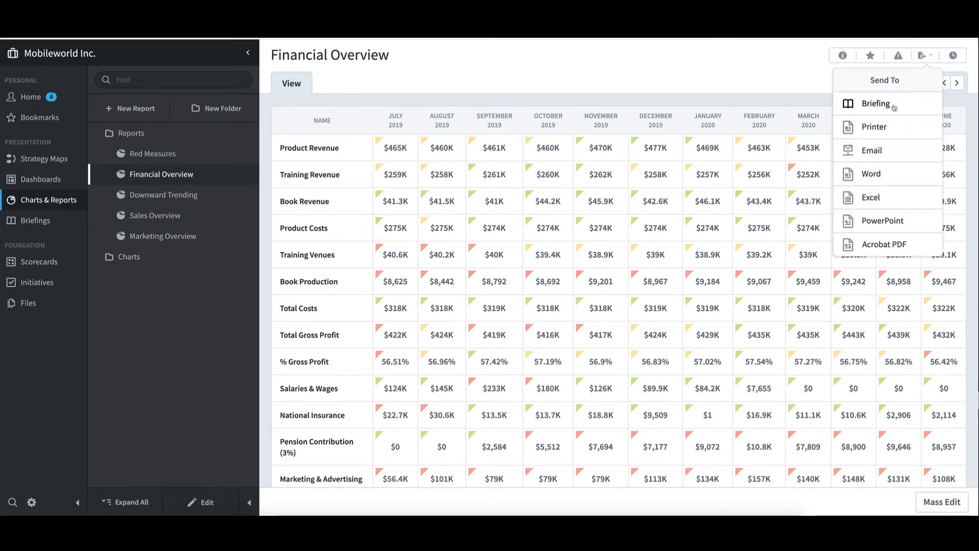
pyautogui.click(876, 104)
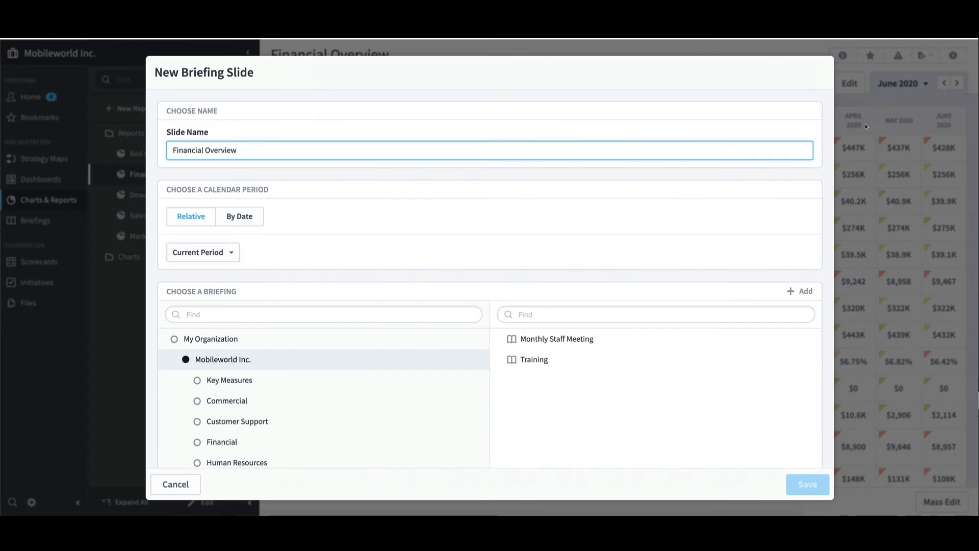
pyautogui.click(543, 360)
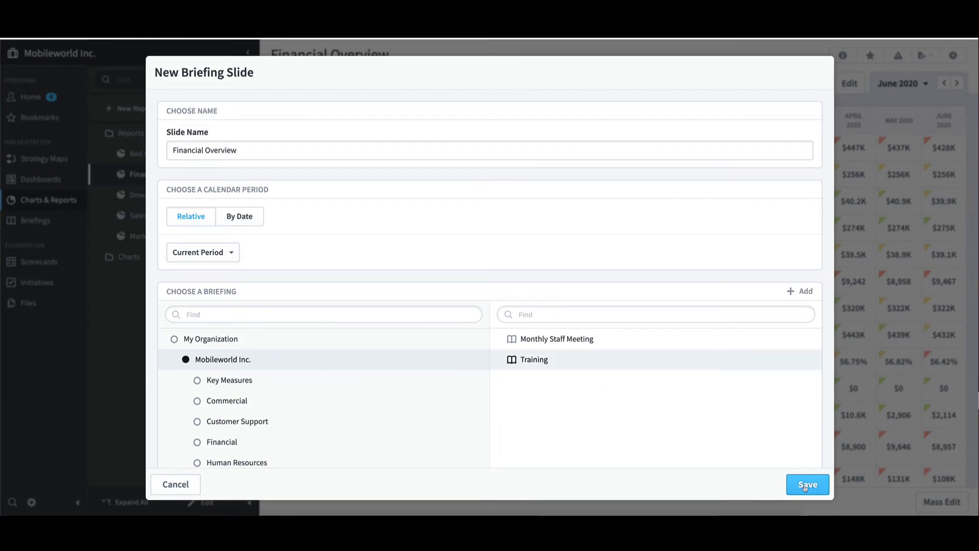
pyautogui.click(806, 485)
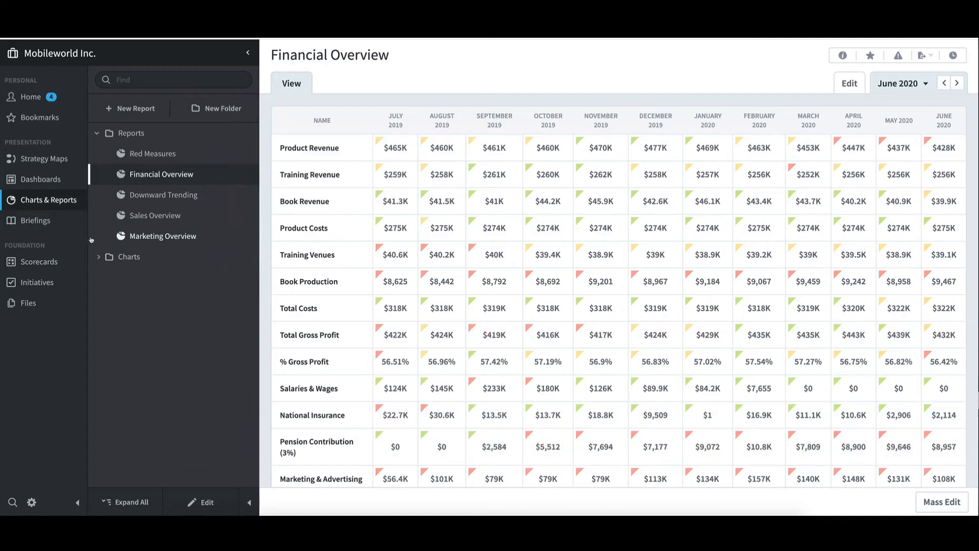
# Send the Increase Revenue objective from the Mobileworld Balanced Scorecard's Financial perspective to the Training briefing as a slide for the current period
pyautogui.click(76, 262)
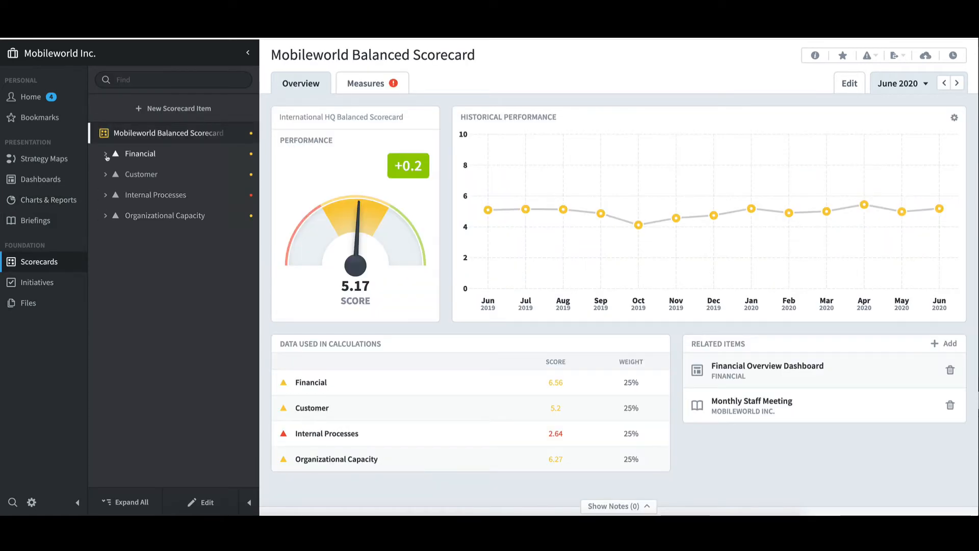
pyautogui.click(106, 155)
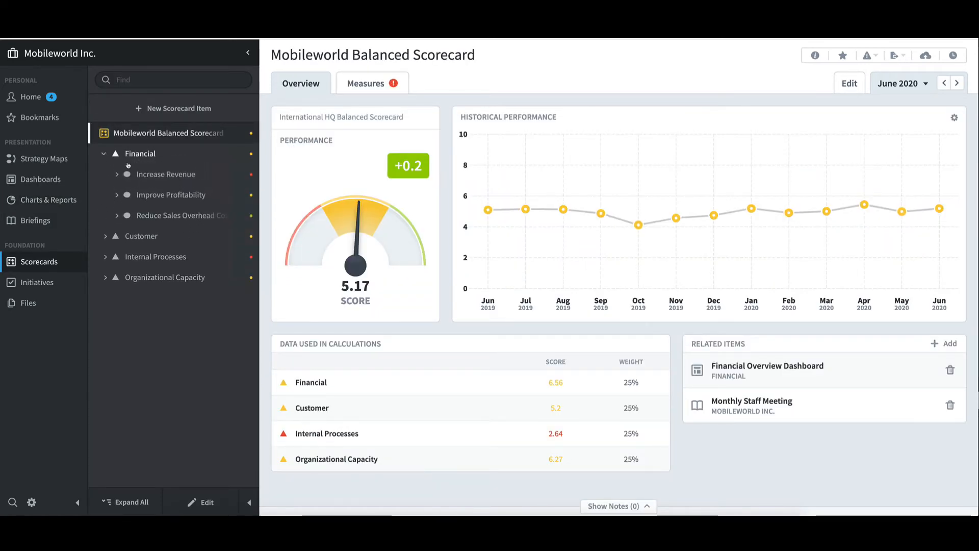
pyautogui.click(158, 175)
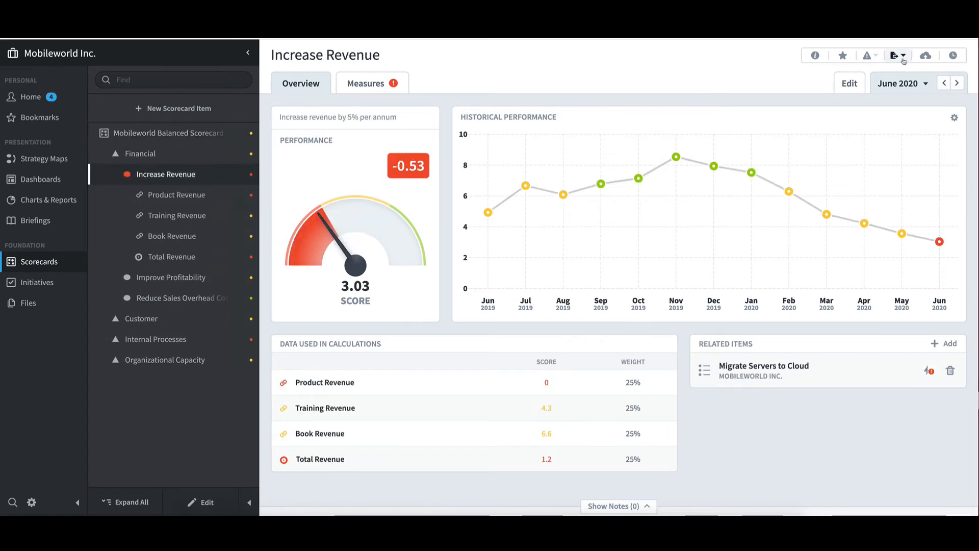
pyautogui.click(903, 57)
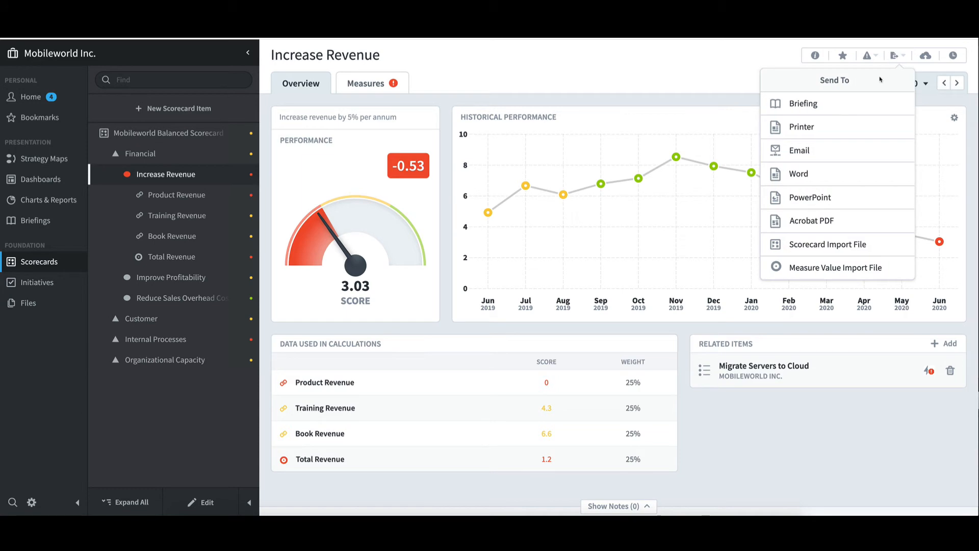
pyautogui.click(854, 104)
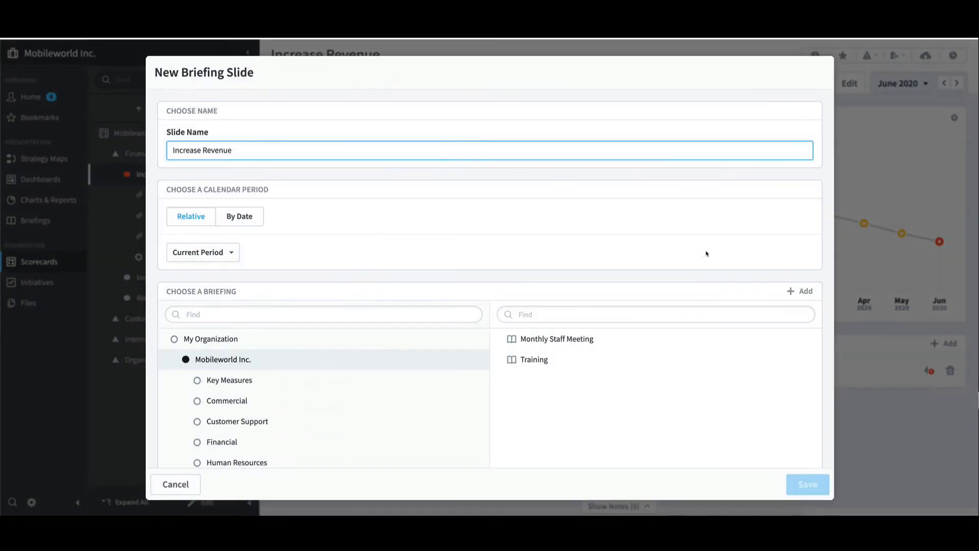
pyautogui.click(582, 367)
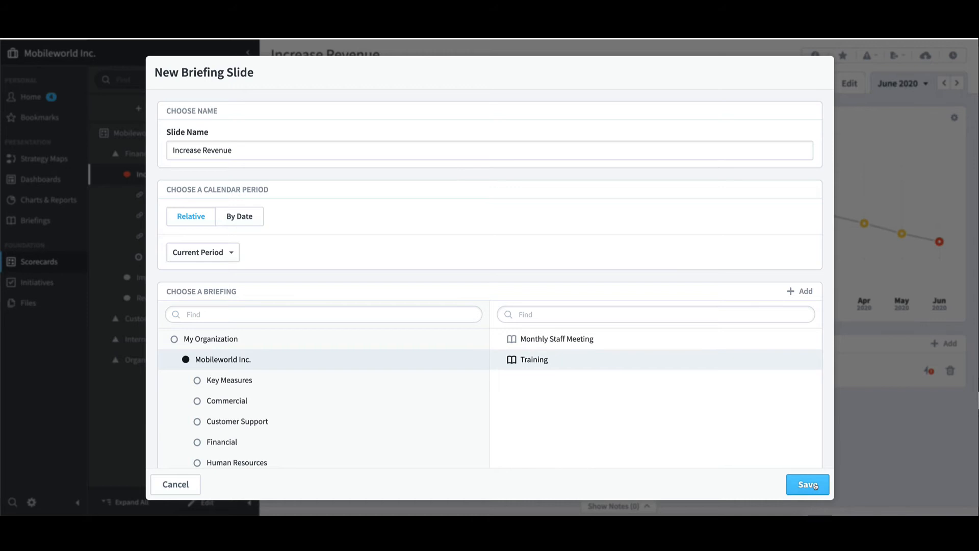
pyautogui.click(814, 485)
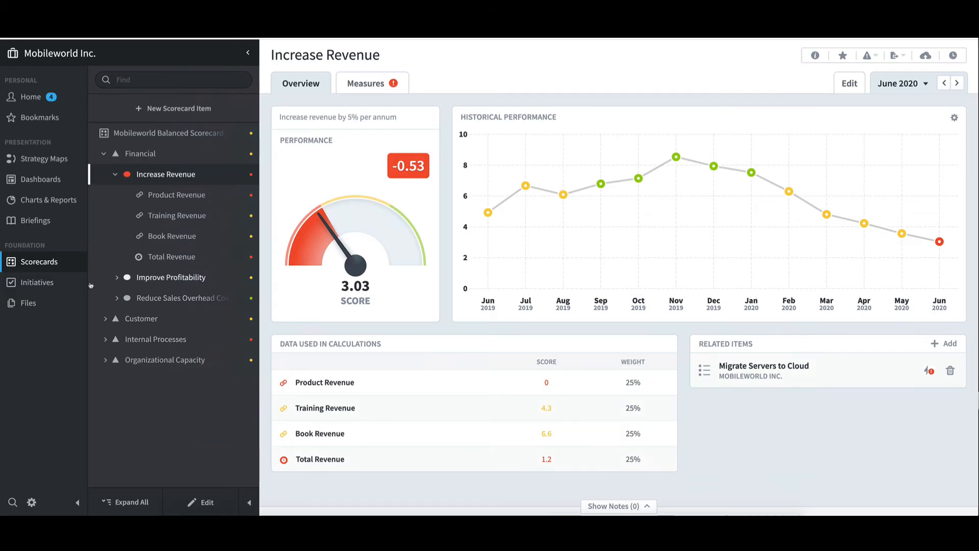
# Send the Build a SEO Capability initiative to the Training briefing as a new slide, keeping its default name
pyautogui.click(59, 283)
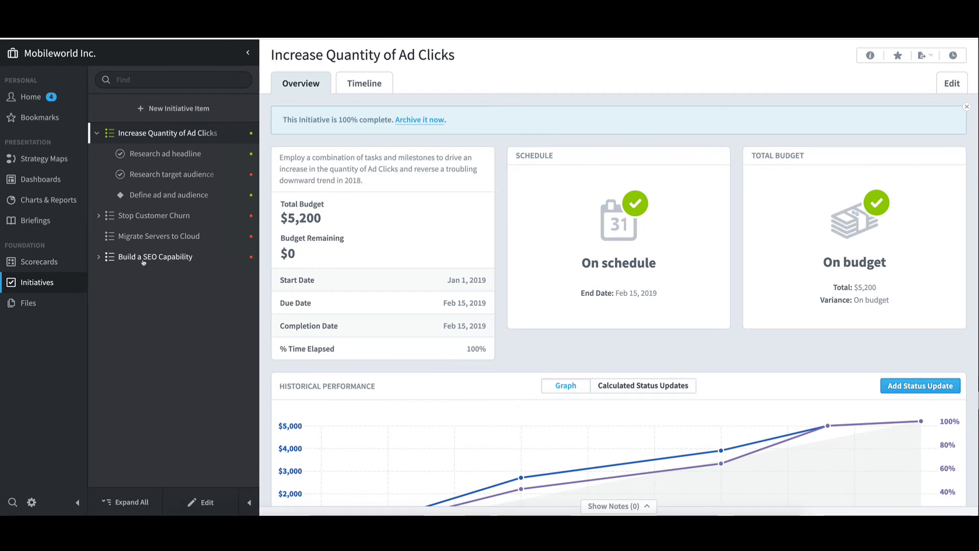
pyautogui.click(143, 260)
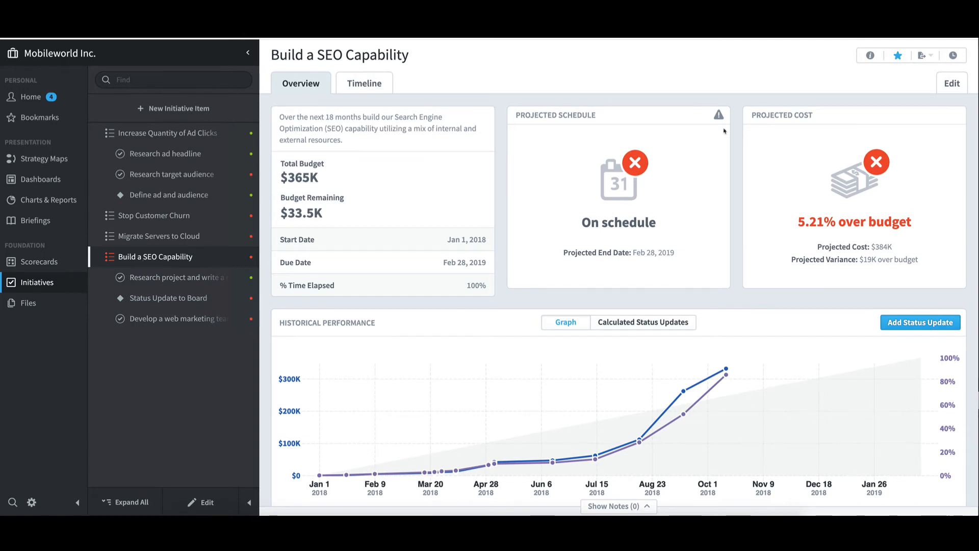
pyautogui.click(929, 58)
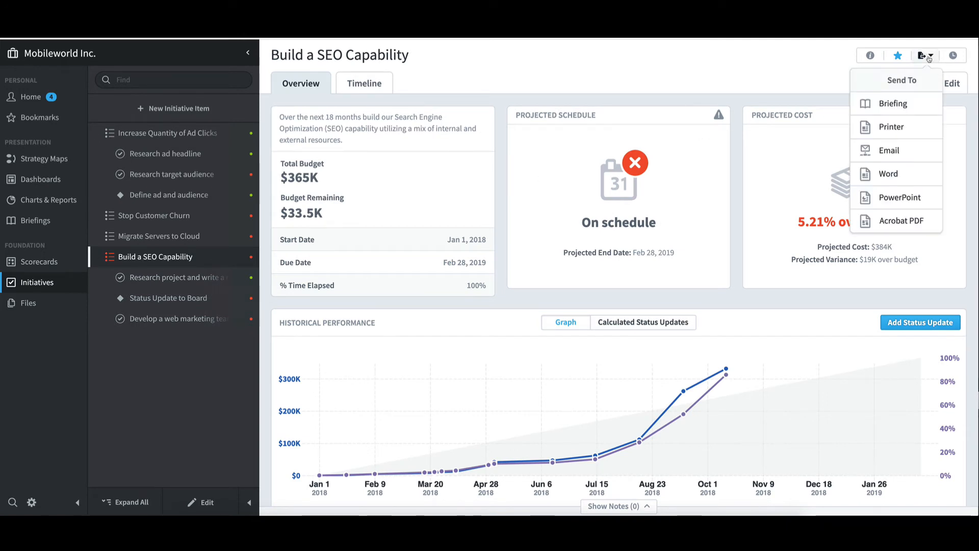
pyautogui.click(888, 104)
pyautogui.click(541, 273)
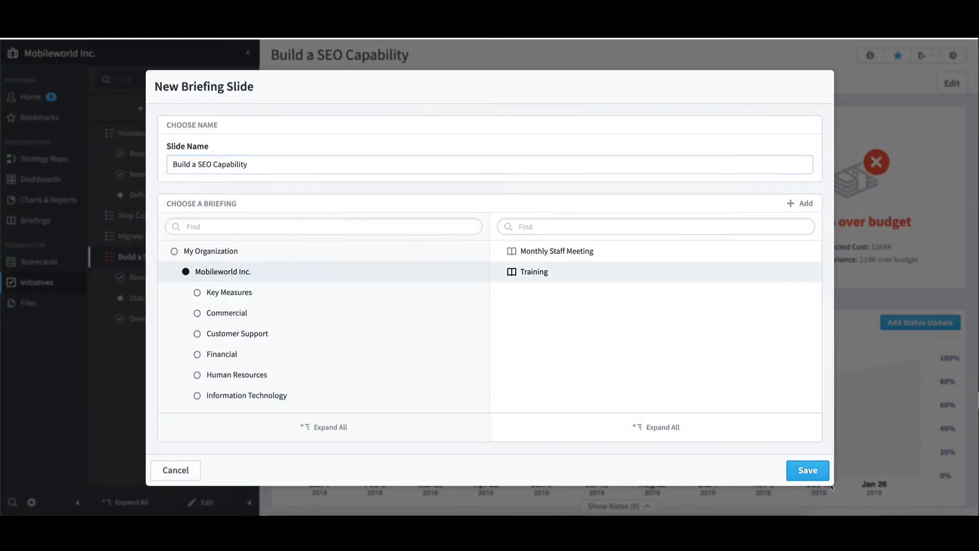
pyautogui.click(808, 470)
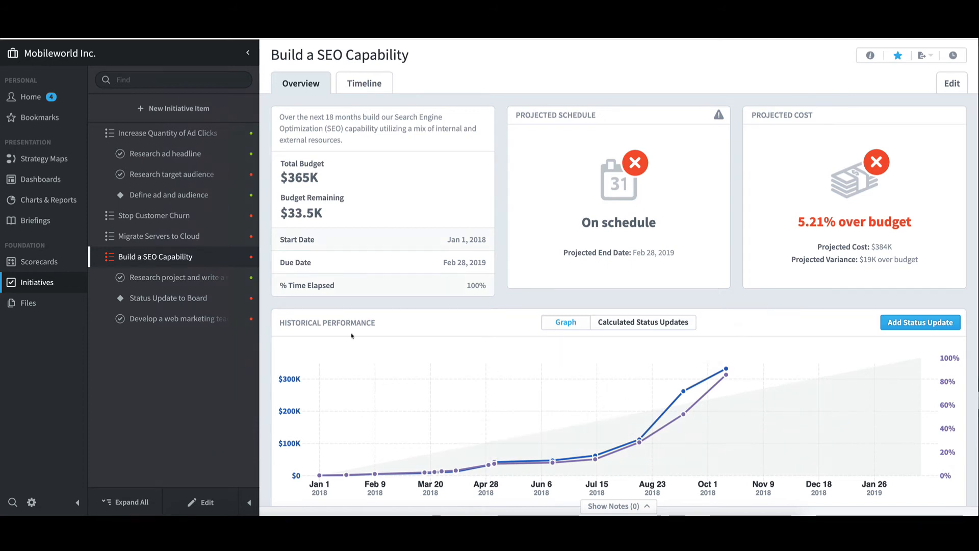
# Open the Training briefing and start presenting it from the Mobileworld Strategy Map slide
pyautogui.click(75, 222)
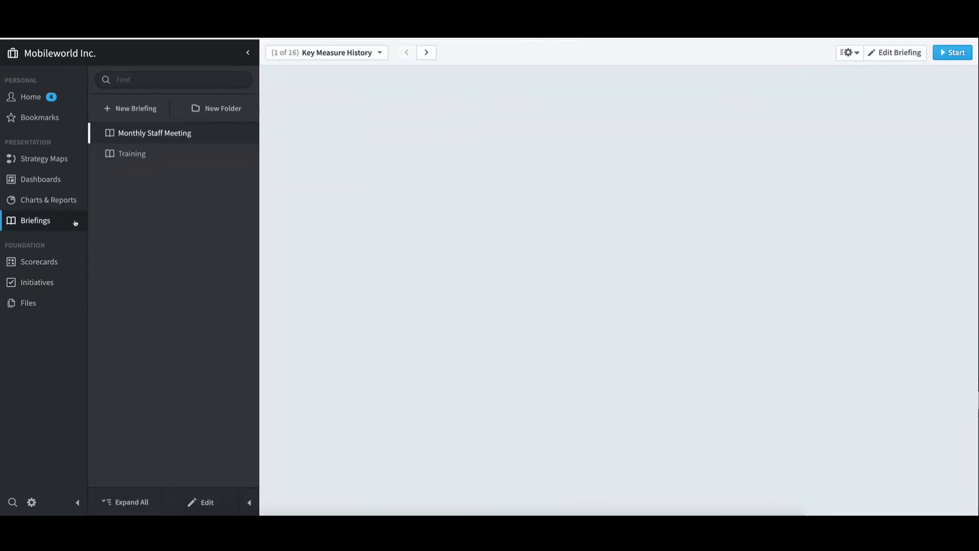
pyautogui.click(149, 155)
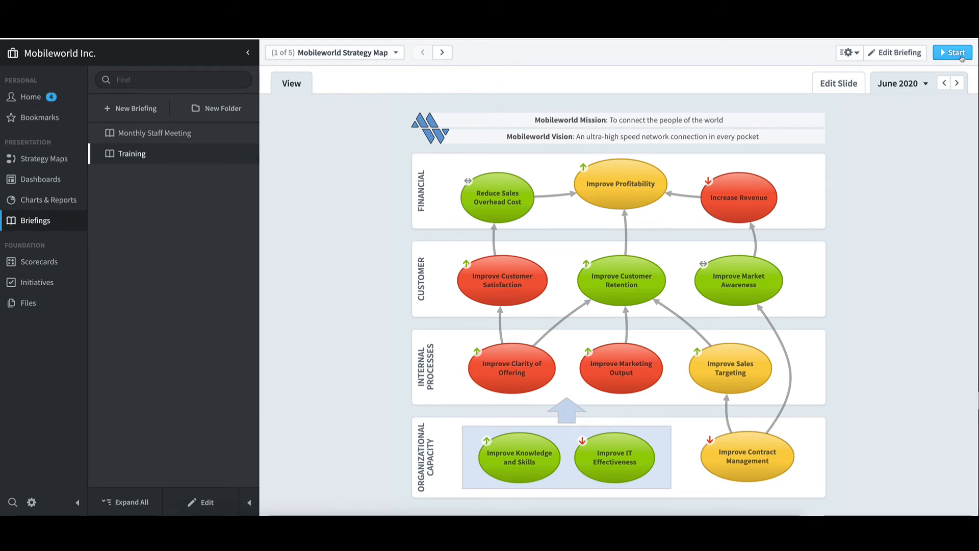
pyautogui.click(952, 53)
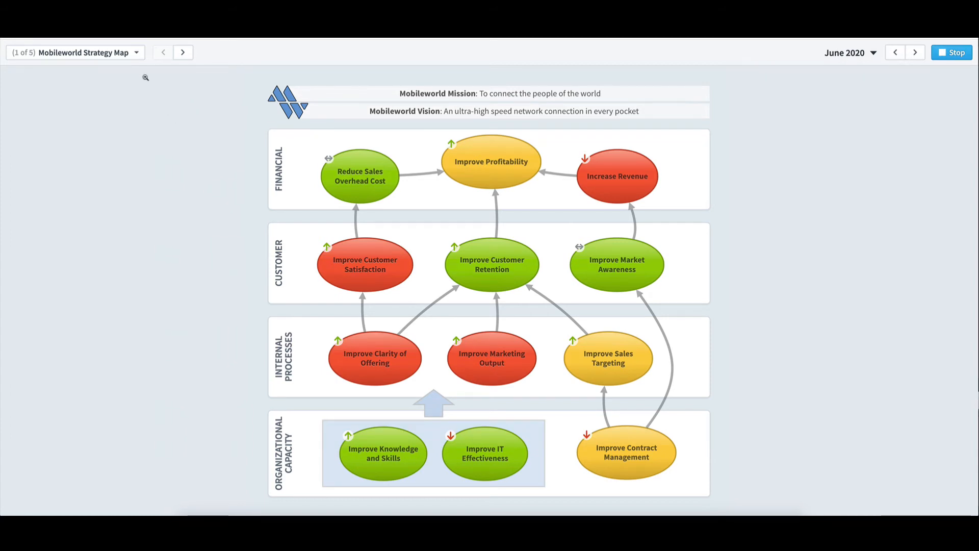
# Jump to the Financial Overview slide, drill into Product Revenue, resume the briefing at that slide, and stop the presentation
pyautogui.click(136, 55)
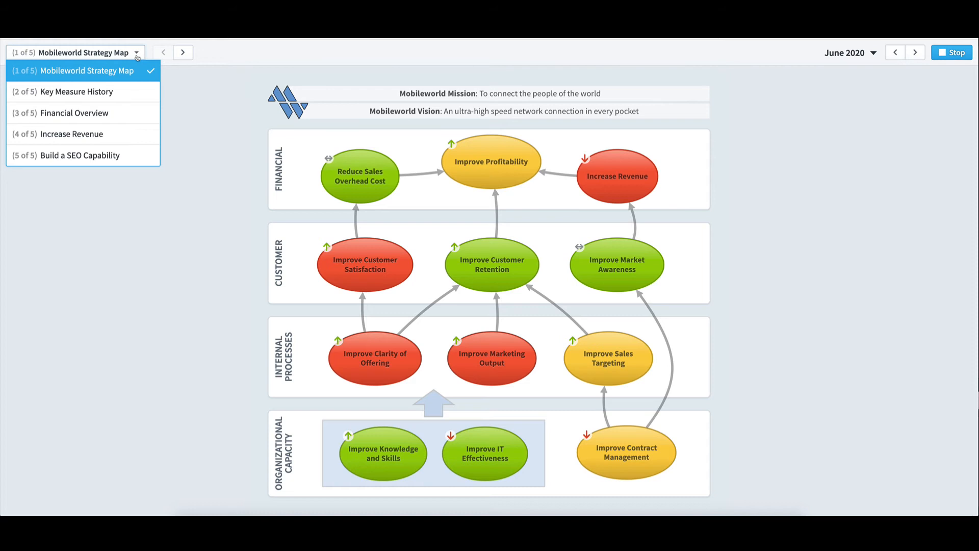
pyautogui.click(115, 110)
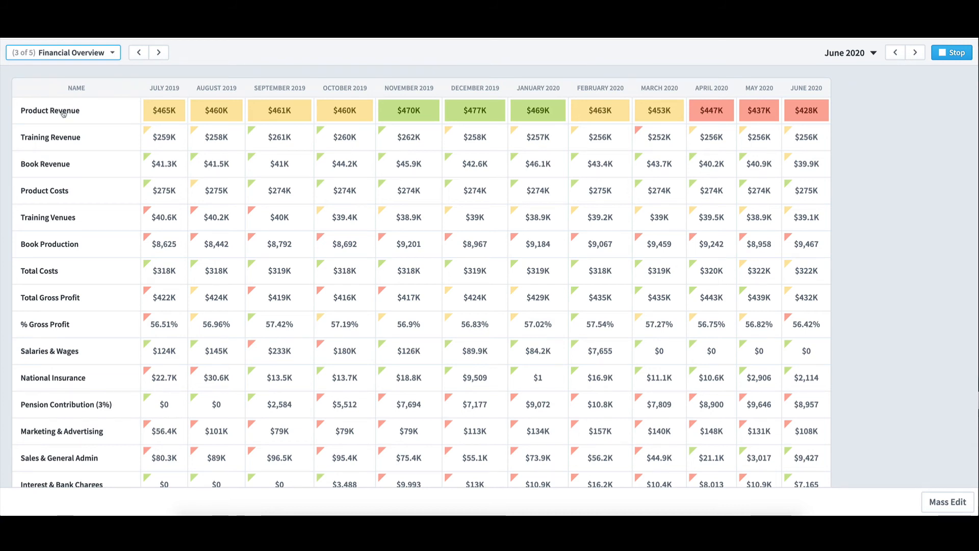
pyautogui.click(64, 112)
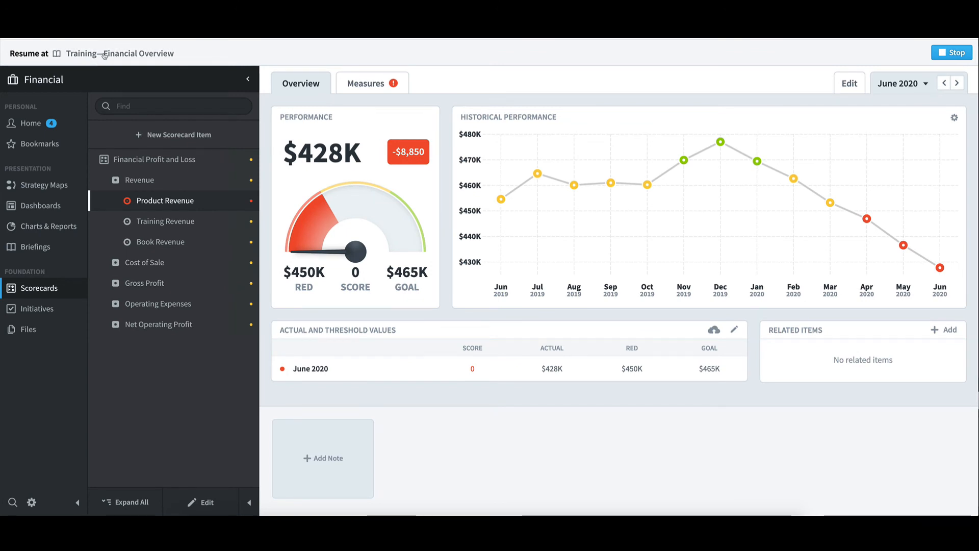
pyautogui.click(104, 54)
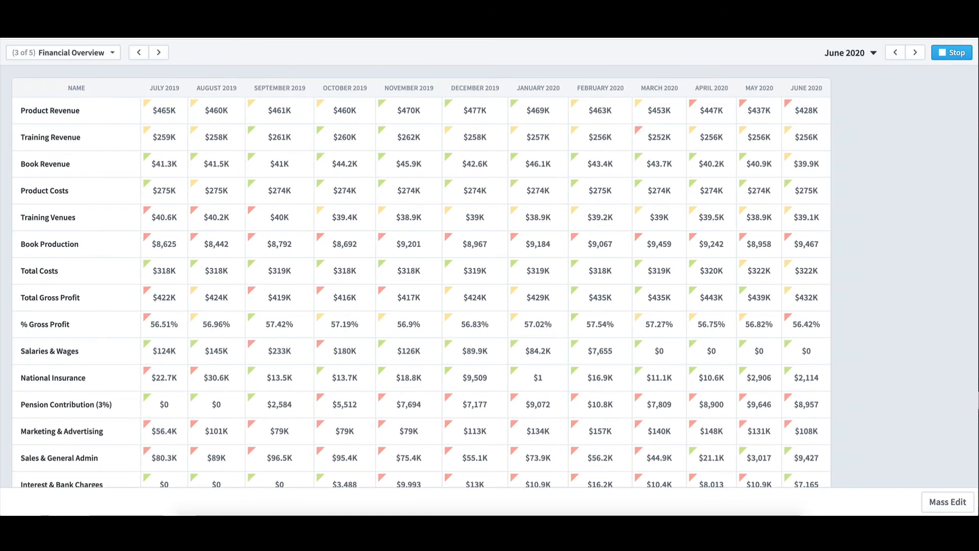
pyautogui.click(955, 53)
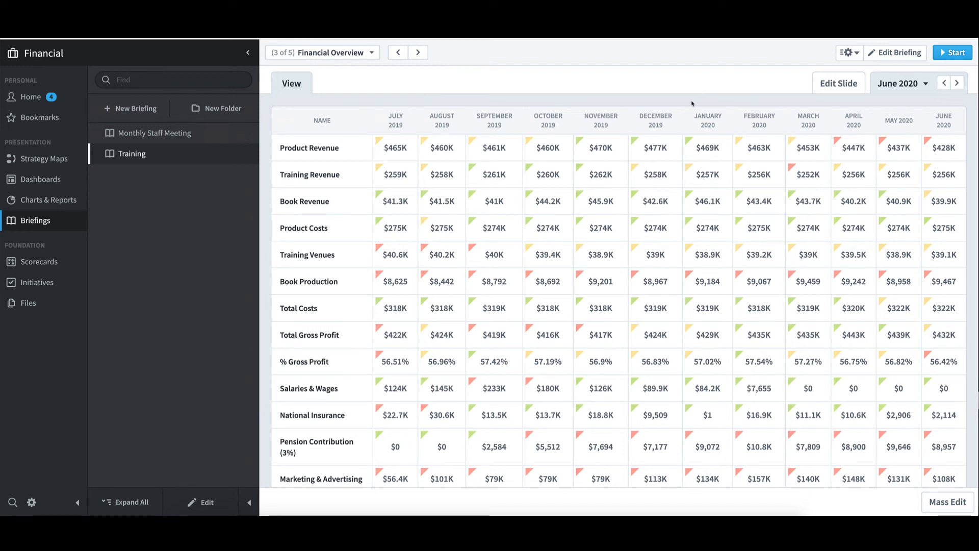
# Open the Training briefing for editing, start deleting the entire briefing, and cancel at the confirmation
pyautogui.click(208, 504)
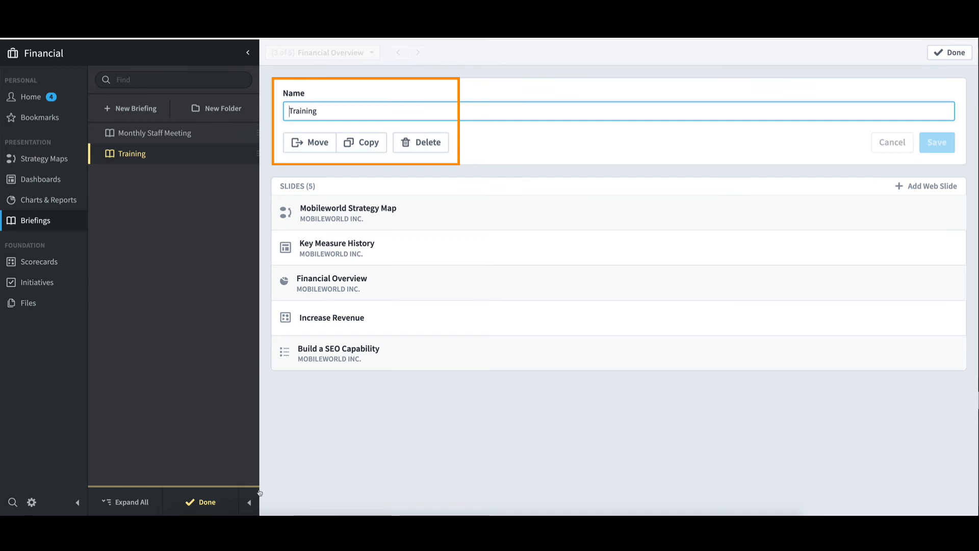
pyautogui.click(441, 144)
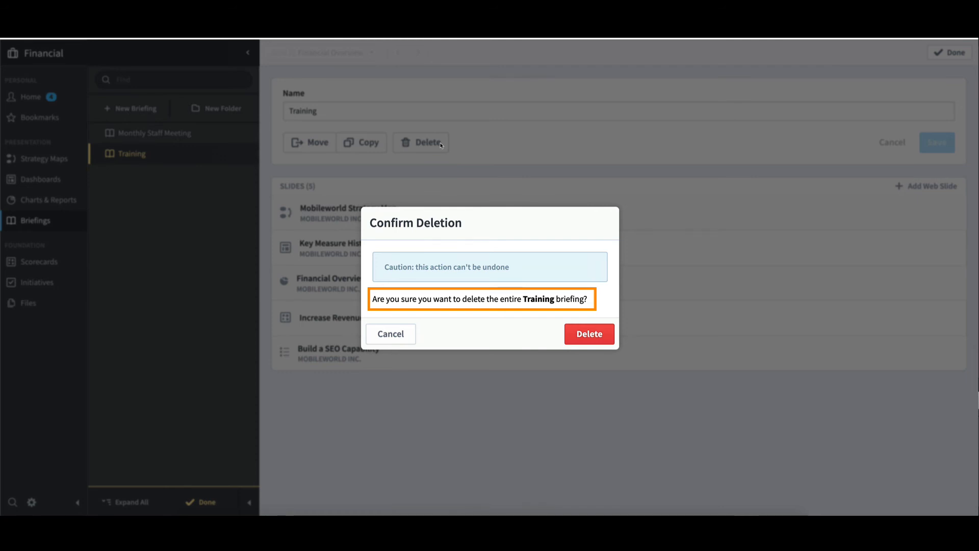
pyautogui.click(398, 330)
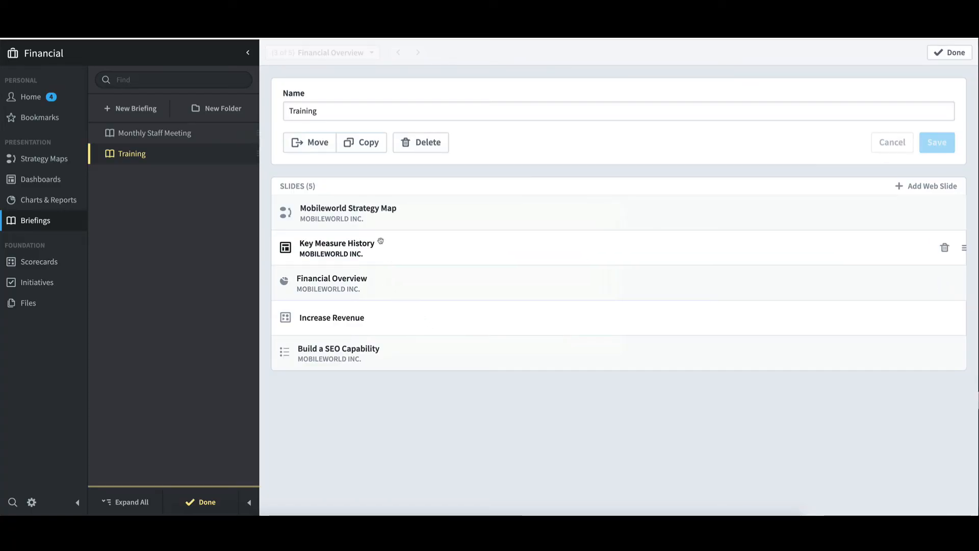
# Start deleting the Mobileworld Strategy Map slide from the Training briefing, and cancel at the confirmation
pyautogui.moveTo(362, 245)
pyautogui.mouseDown()
pyautogui.moveTo(361, 209)
pyautogui.moveTo(361, 248)
pyautogui.mouseUp()
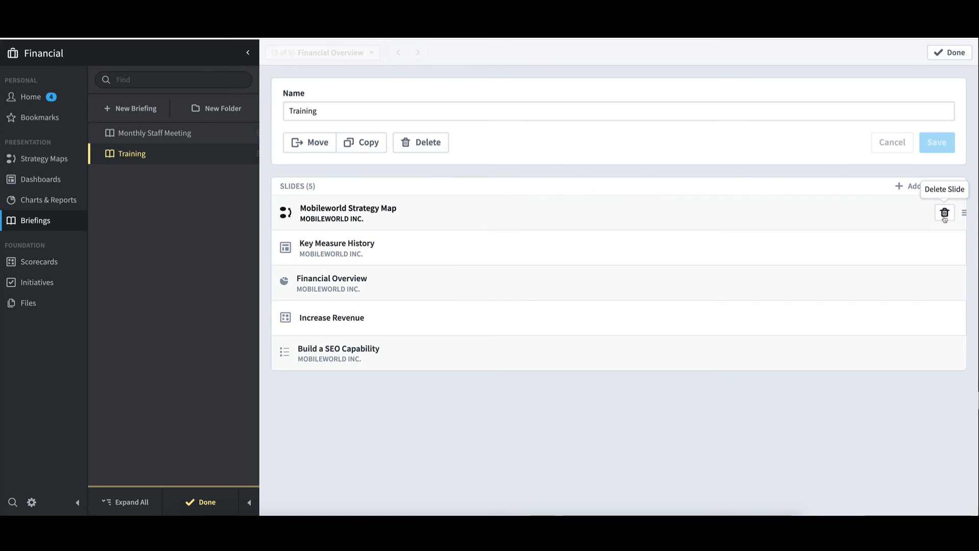
pyautogui.click(944, 213)
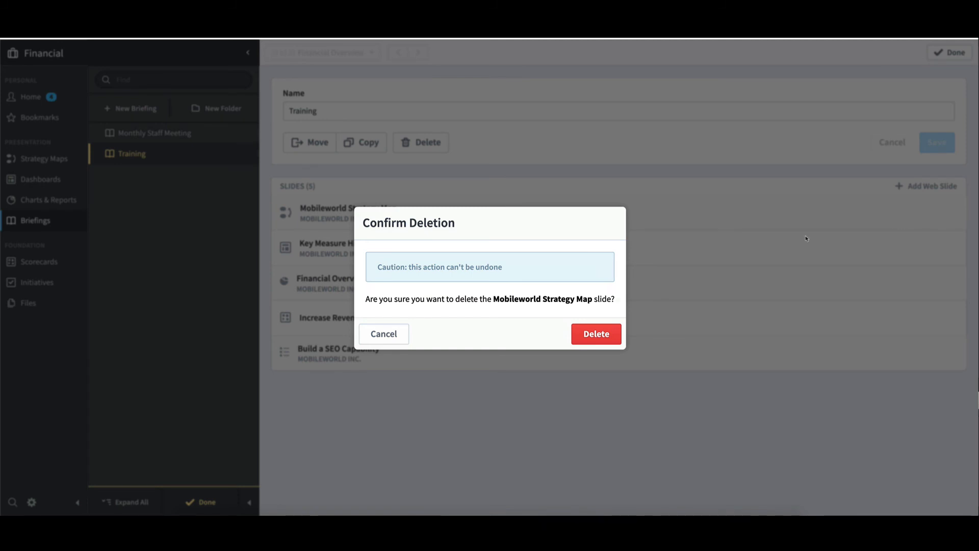
pyautogui.click(394, 337)
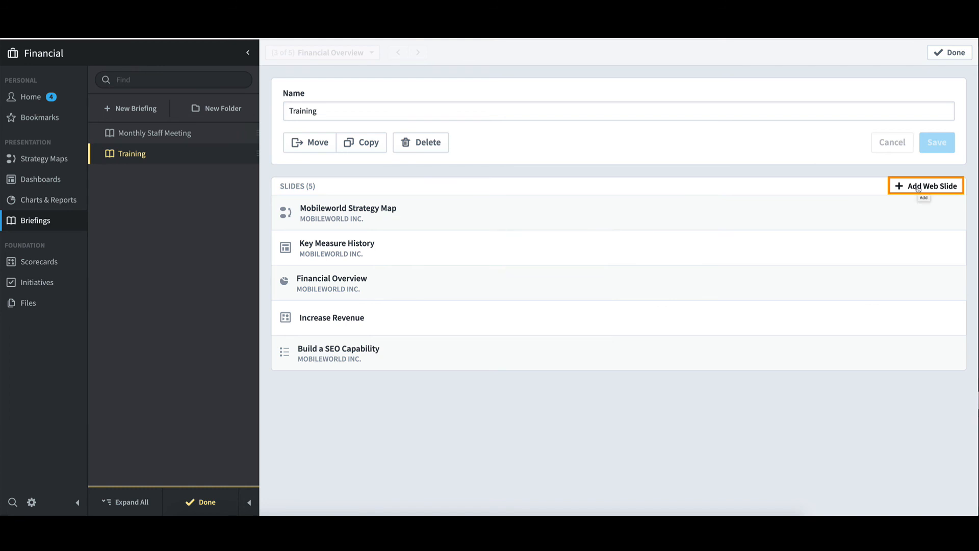
# Bring up the form for adding a web slide, check its name and web address fields, and cancel it
pyautogui.click(918, 187)
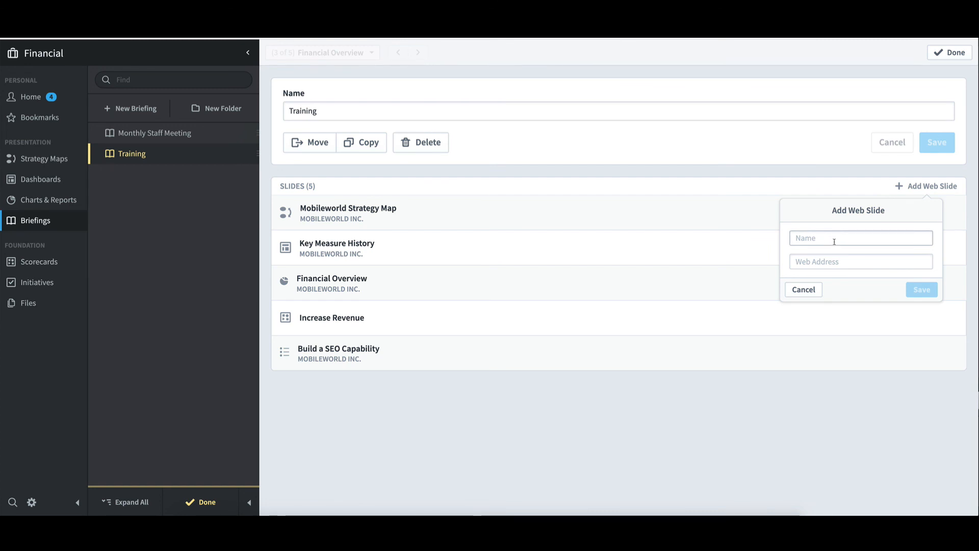
pyautogui.click(823, 262)
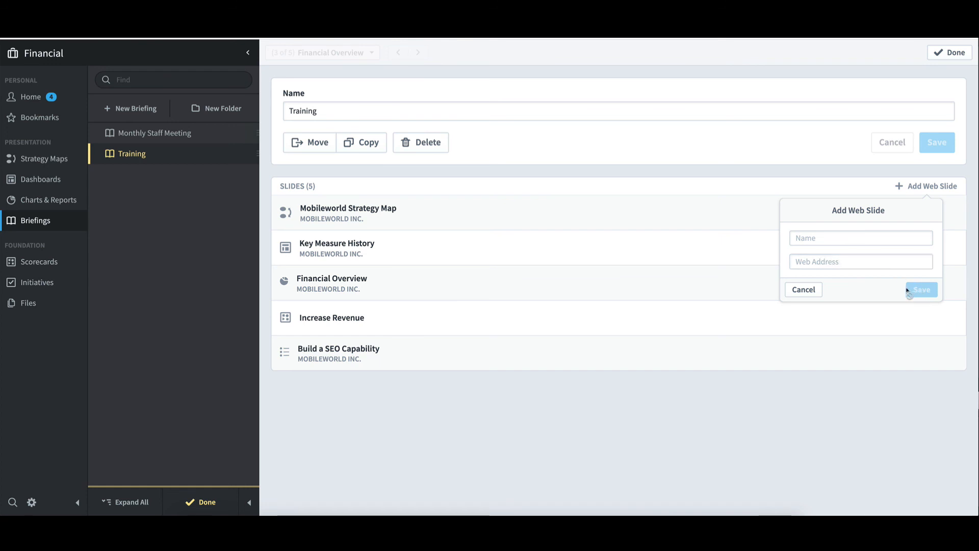
pyautogui.click(804, 290)
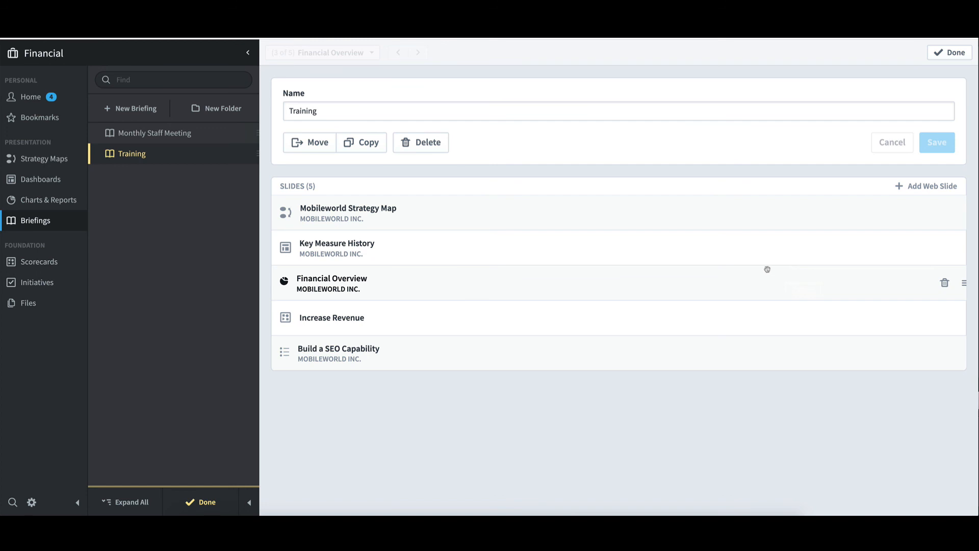
# Finish editing the Training briefing and open its Financial Overview slide for editing
pyautogui.click(964, 53)
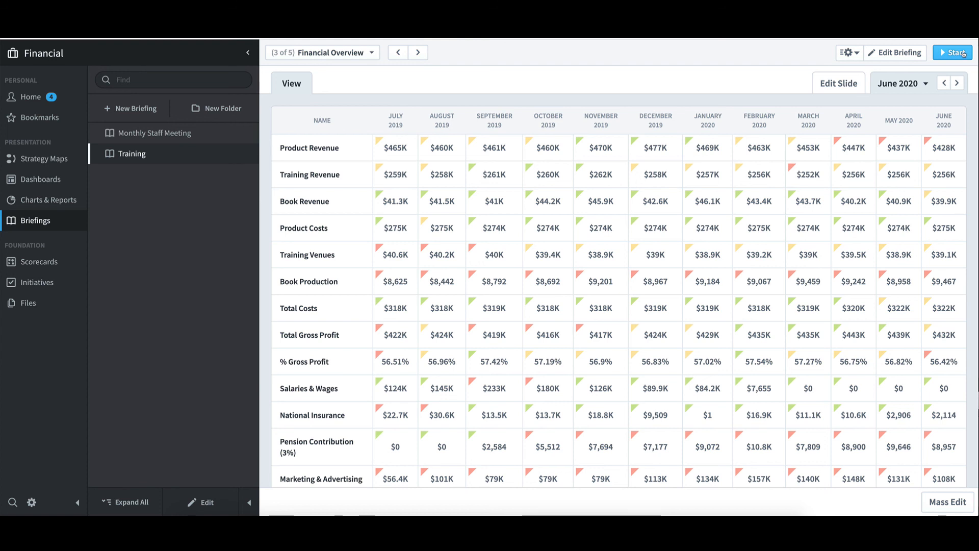
pyautogui.click(854, 88)
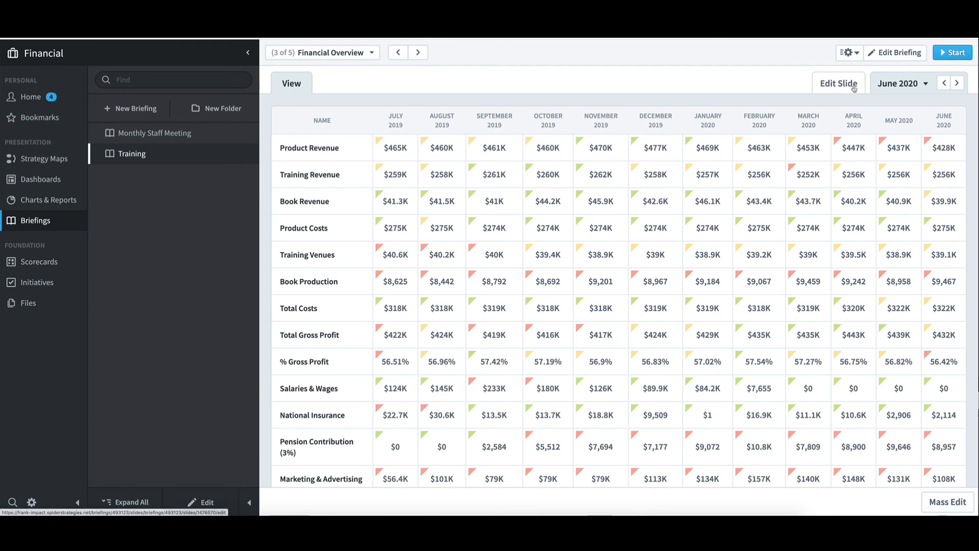